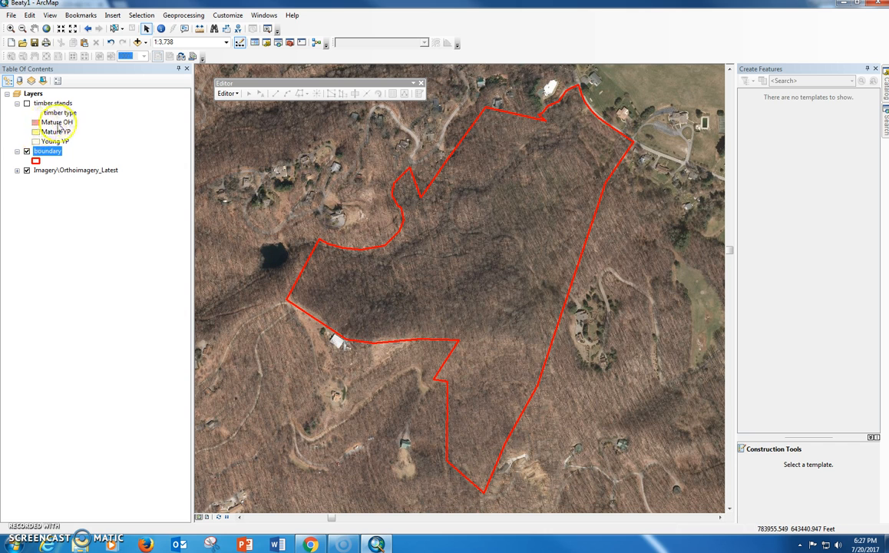
Display the timber stands layer over the imagery to view the stands, and hide it again.
left_click(27, 104)
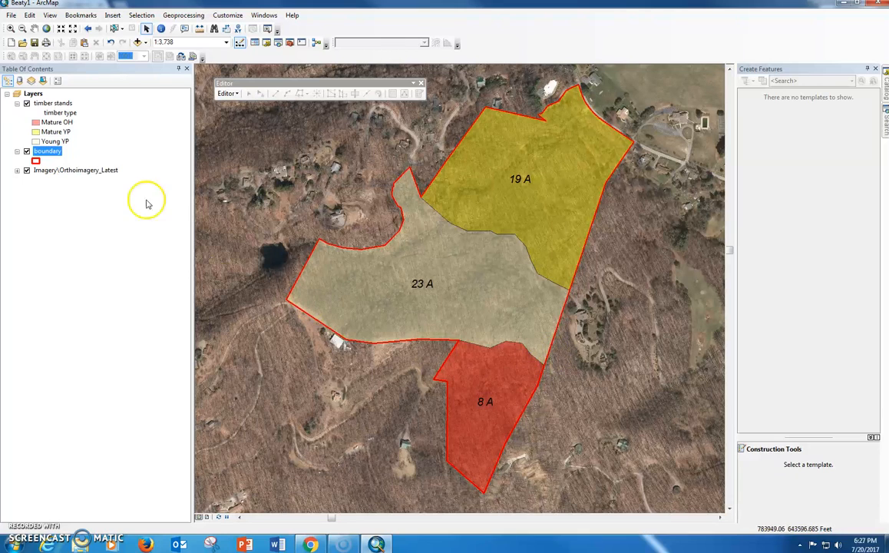
left_click(26, 104)
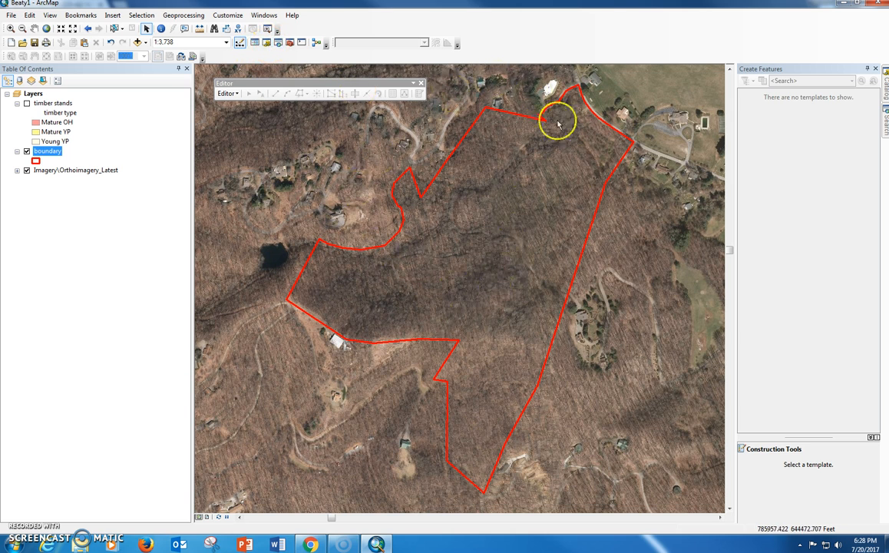
Browse the catalog's M:\GIS_GPS-2017 folder connection down to GIS_DATA, Beaty, Beaty Shapefiles and list its contents.
left_click(267, 43)
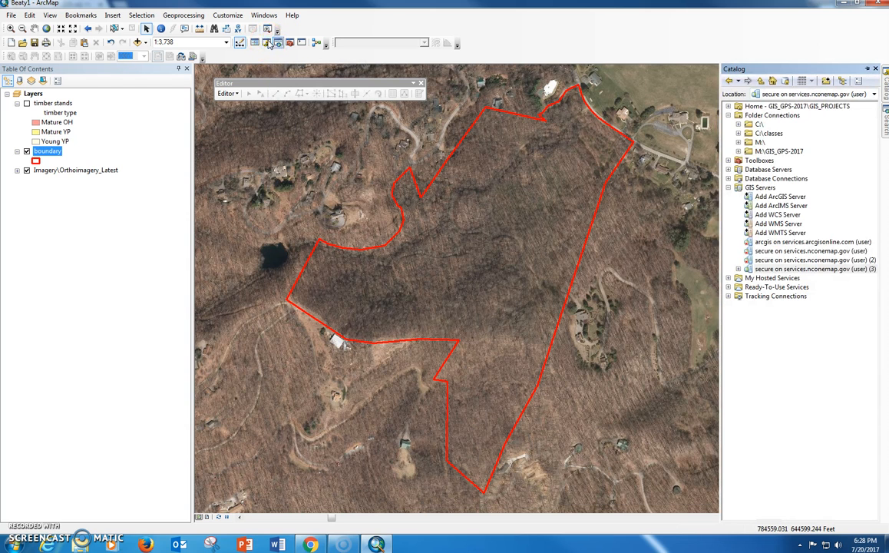
left_click(739, 151)
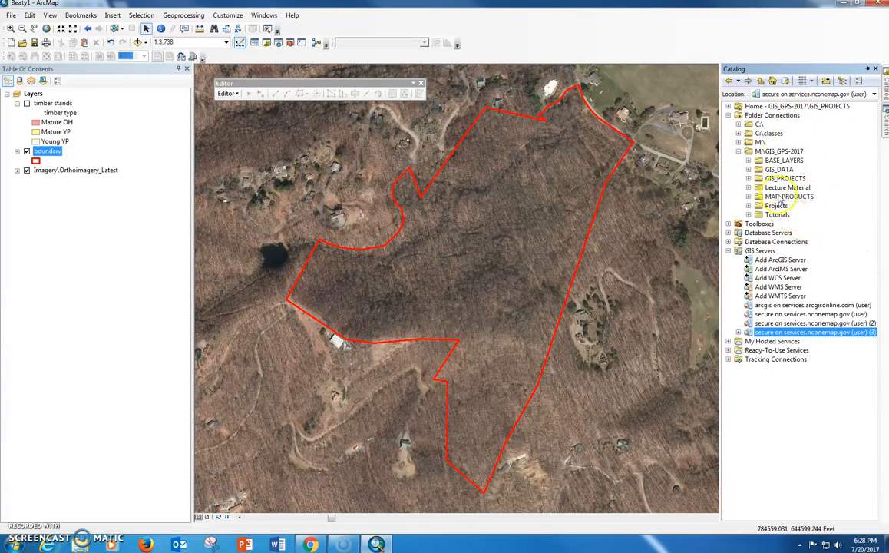
left_click(749, 169)
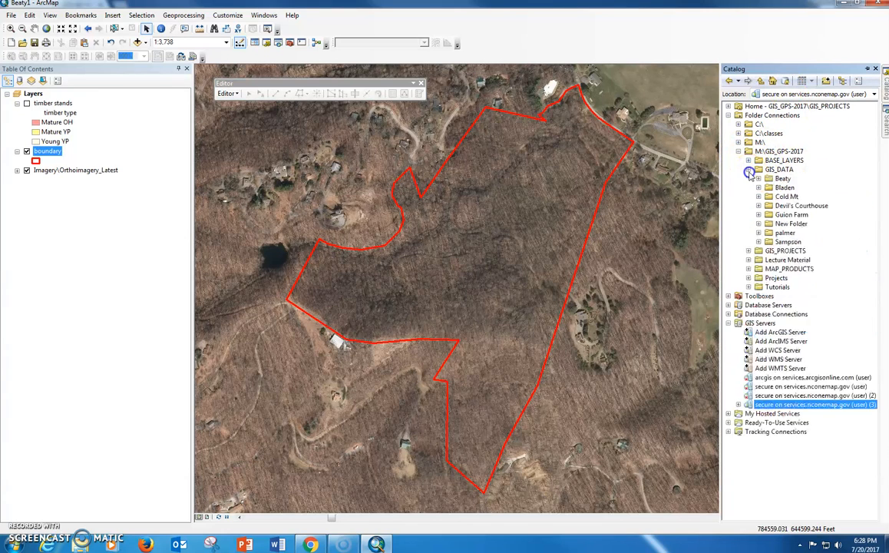
left_click(759, 178)
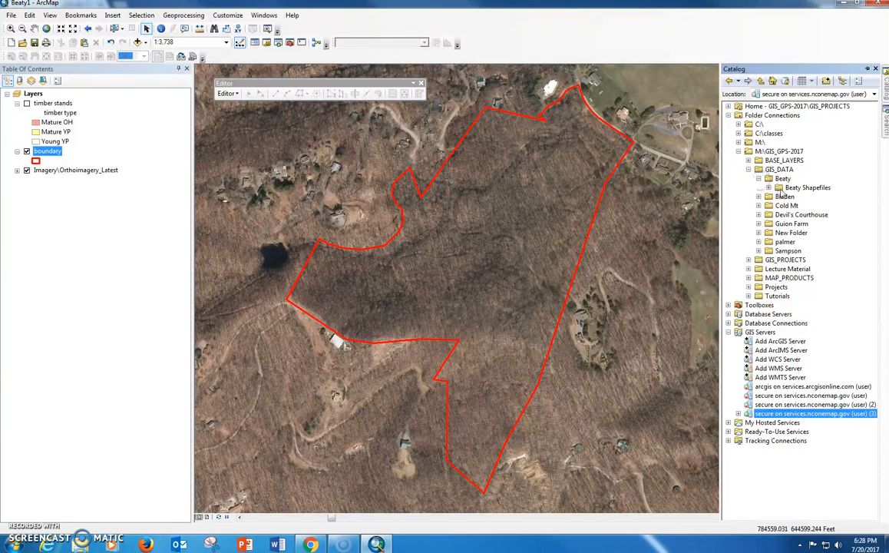
left_click(769, 188)
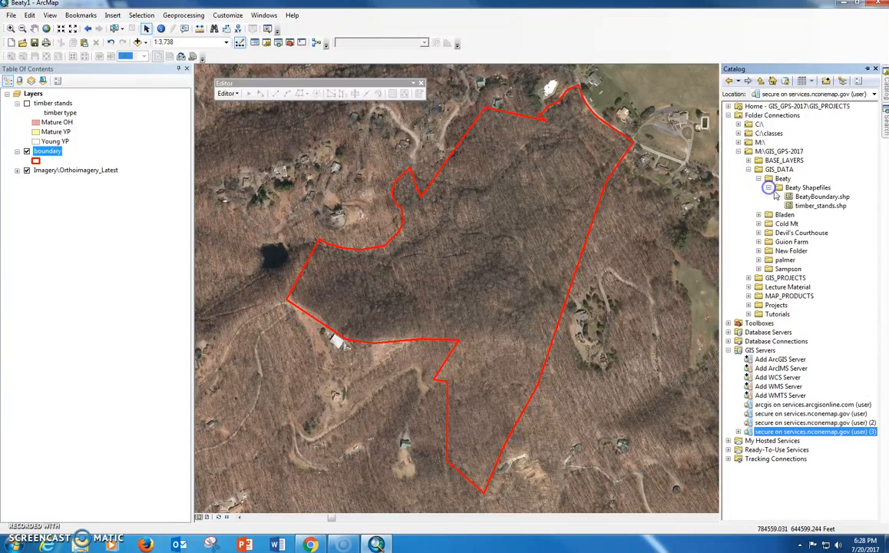
Set up a new shapefile in the Beaty Shapefiles folder, named roads, with the Polyline feature type.
right_click(820, 187)
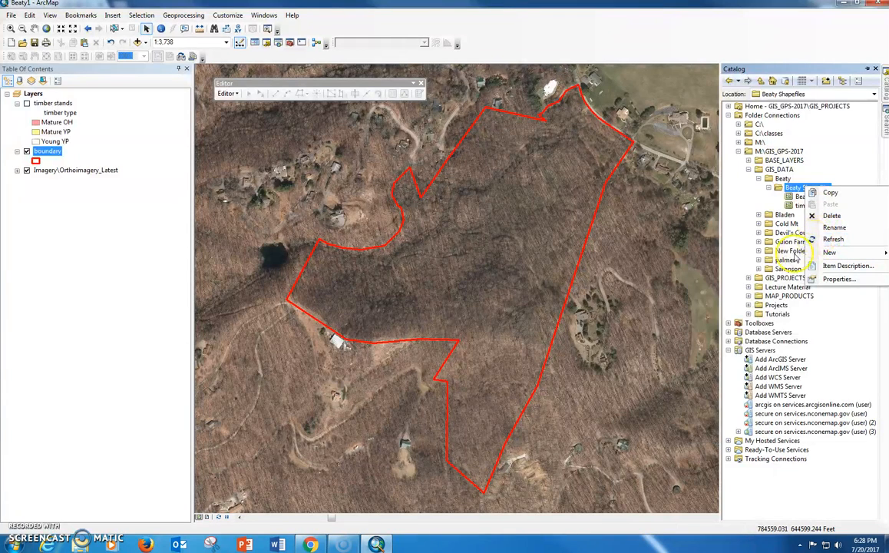
left_click(835, 254)
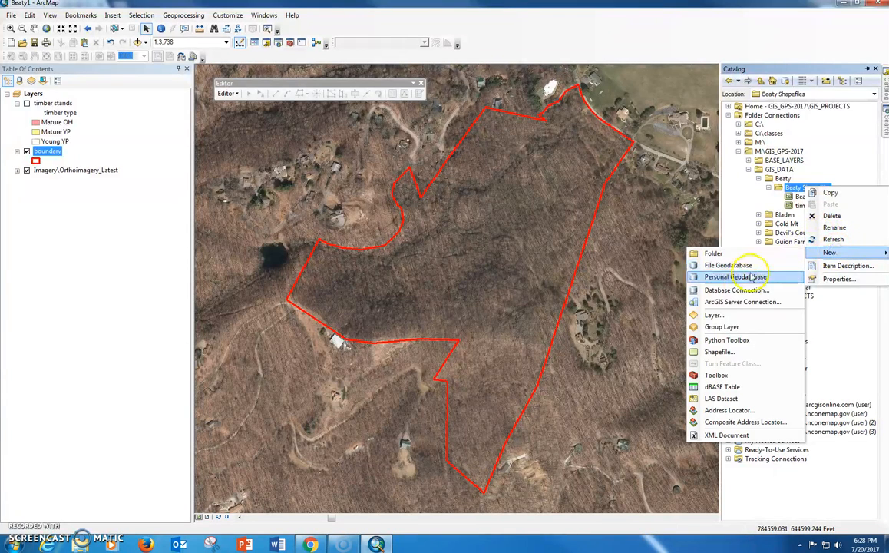
left_click(720, 352)
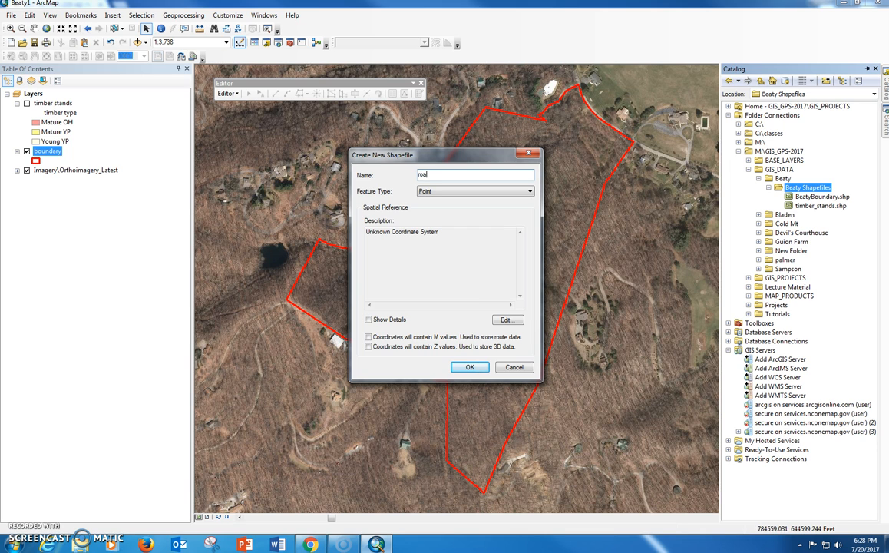
left_click(459, 192)
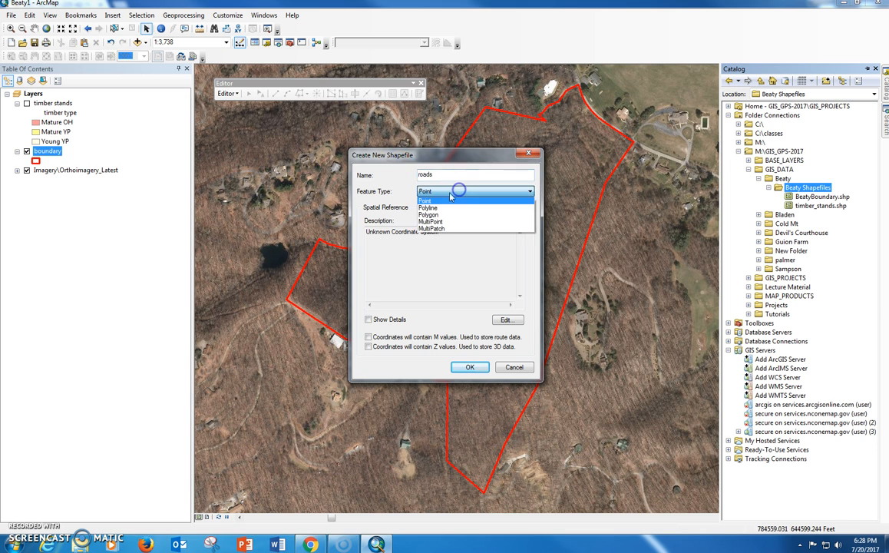
left_click(445, 209)
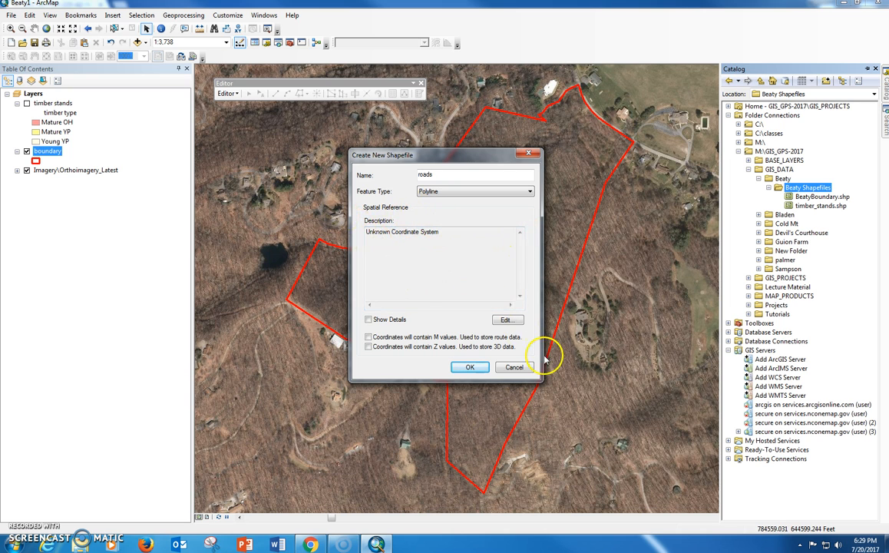
Assign the projected coordinate system NAD 1983 StatePlane North Carolina FIPS 3200 (US Feet) to the roads shapefile and finish creating it.
left_click(508, 320)
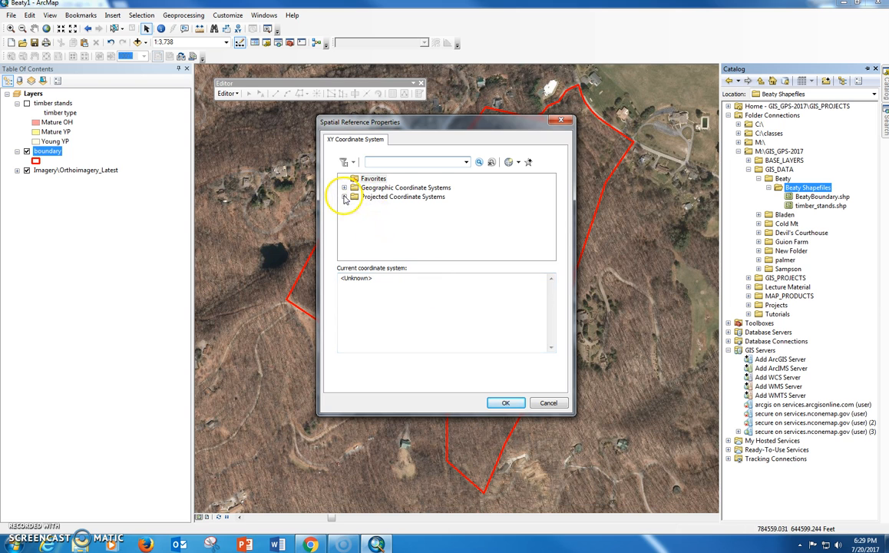
left_click(344, 197)
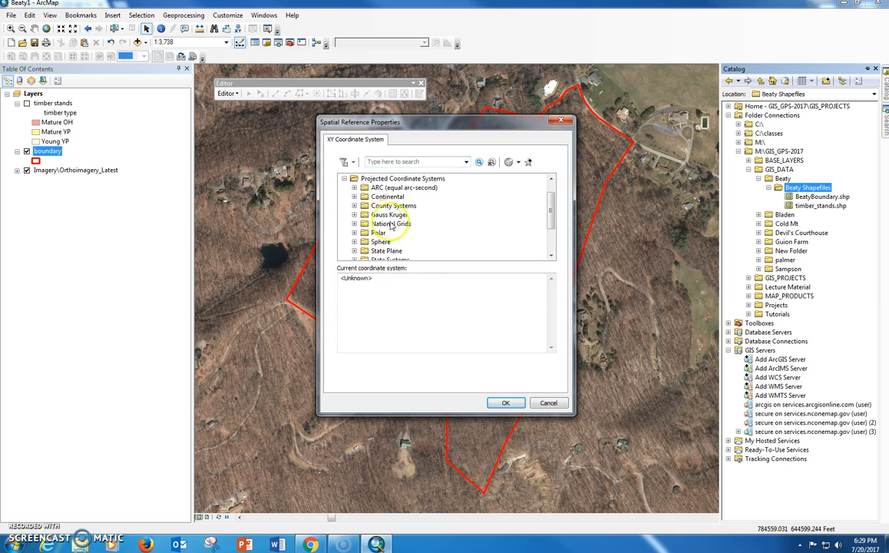
left_click(354, 251)
left_click_drag(552, 218, 554, 228)
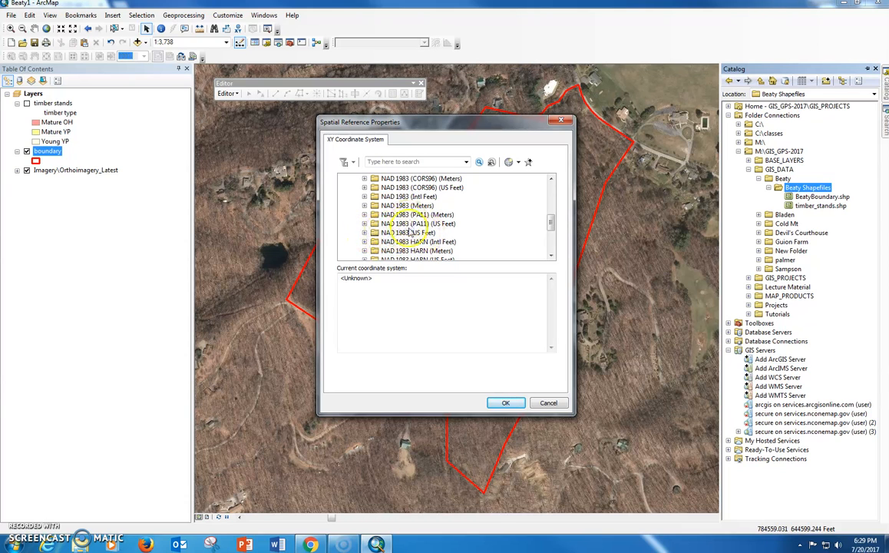
left_click(365, 233)
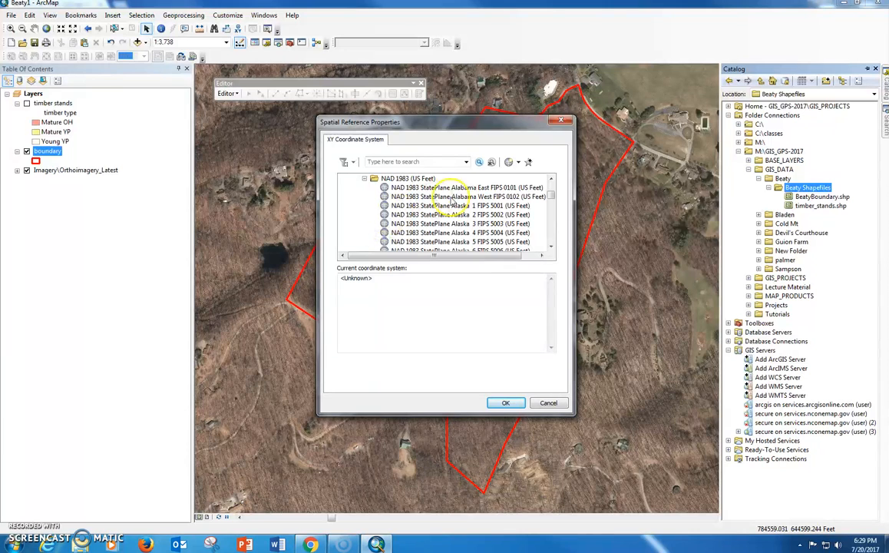
scroll(492, 205, "down", 12)
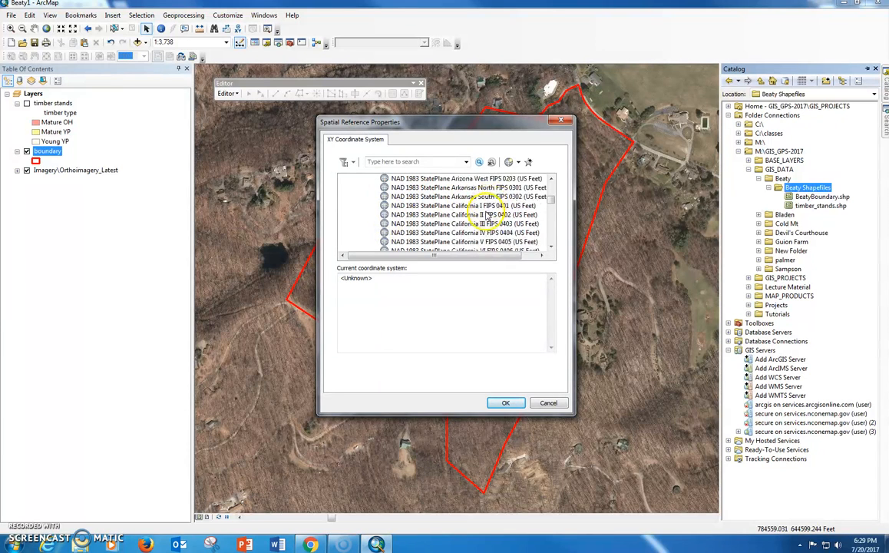
scroll(492, 217, "down", 15)
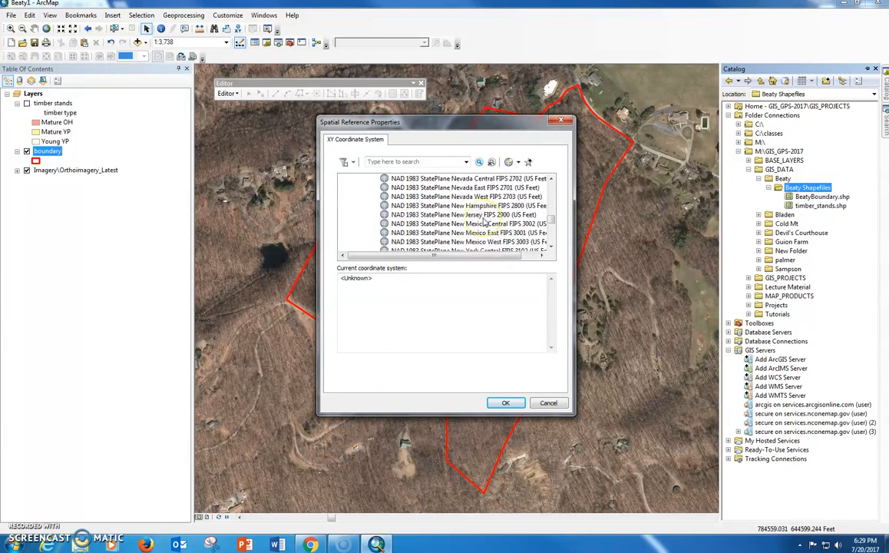
left_click(442, 205)
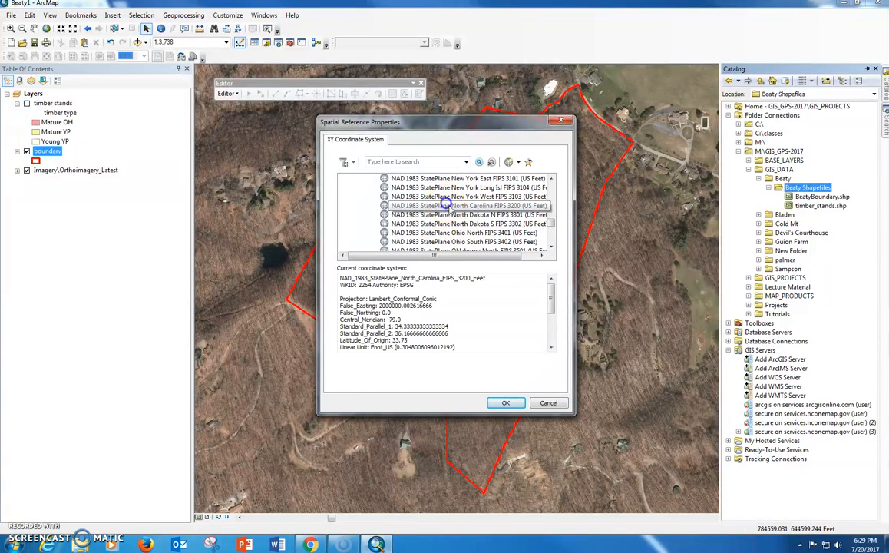
left_click(514, 406)
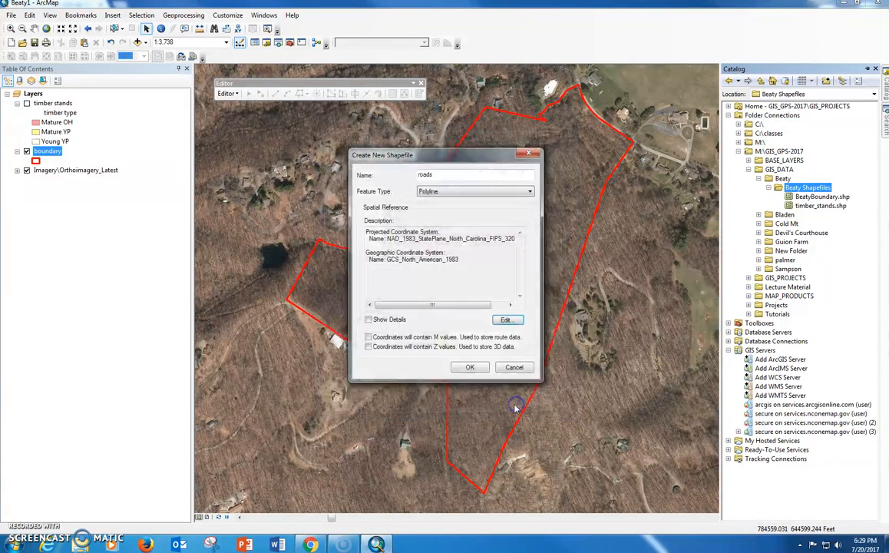
left_click(469, 368)
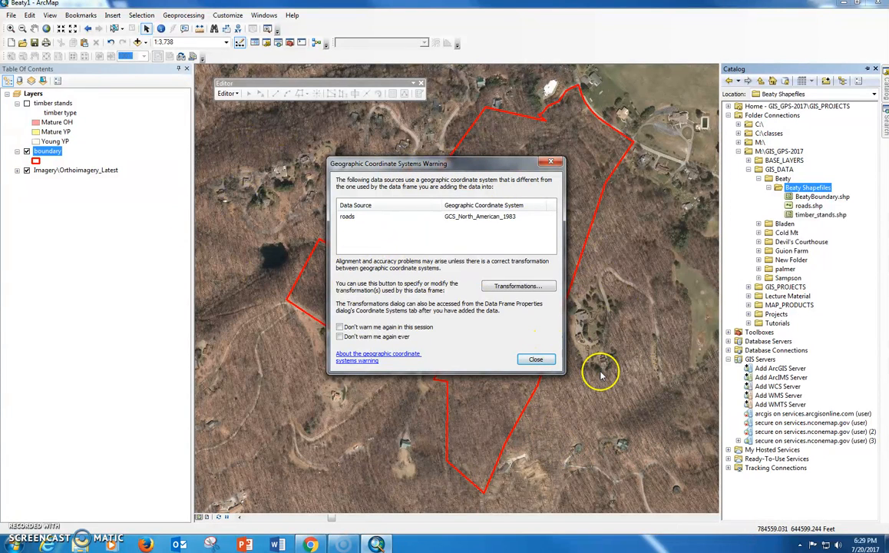
left_click(537, 360)
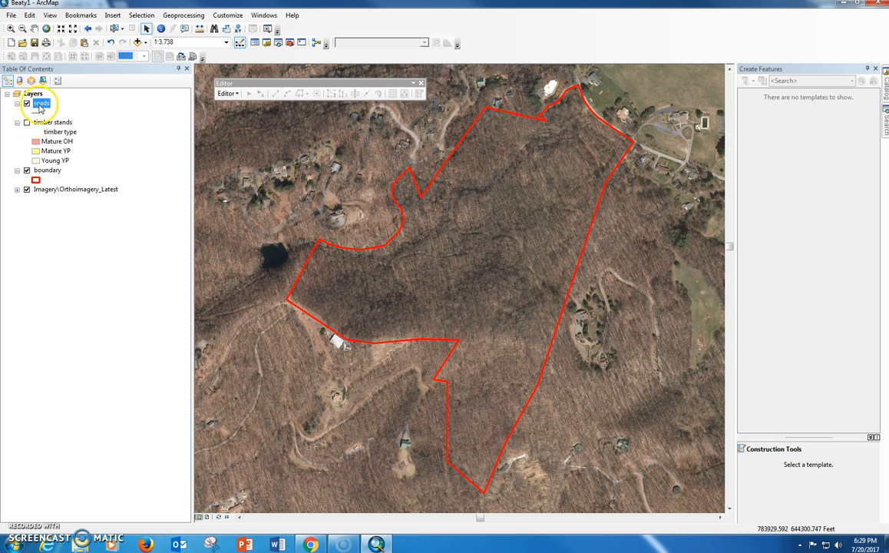
Start an edit session on the roads layer, continuing past the spatial reference warnings.
right_click(41, 105)
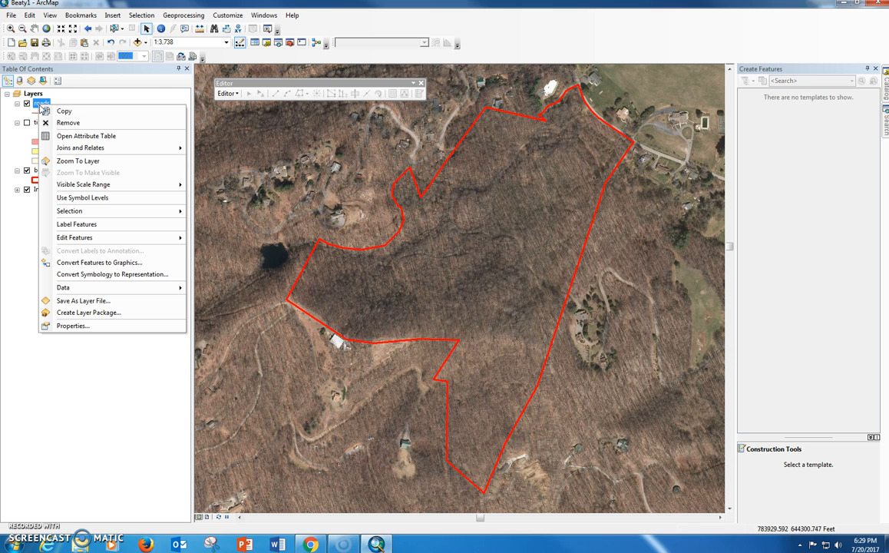
mouse_move(128, 235)
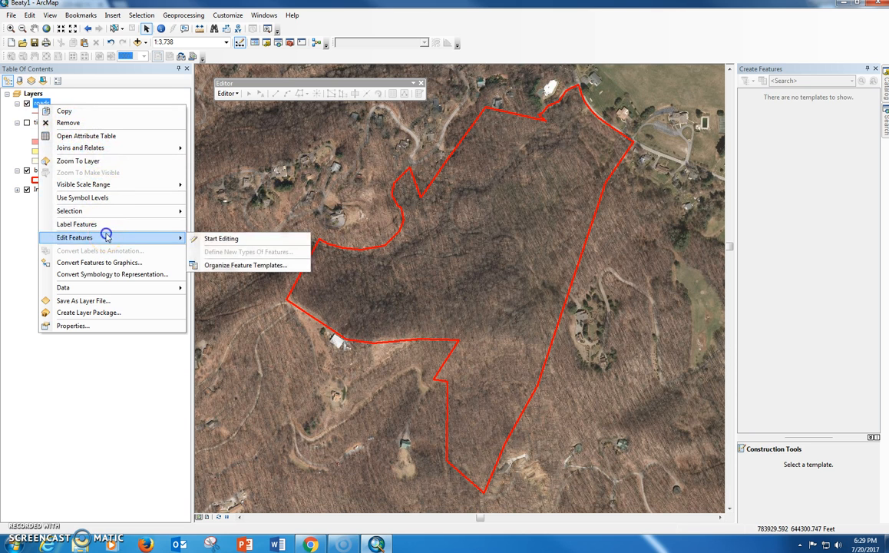
left_click(219, 238)
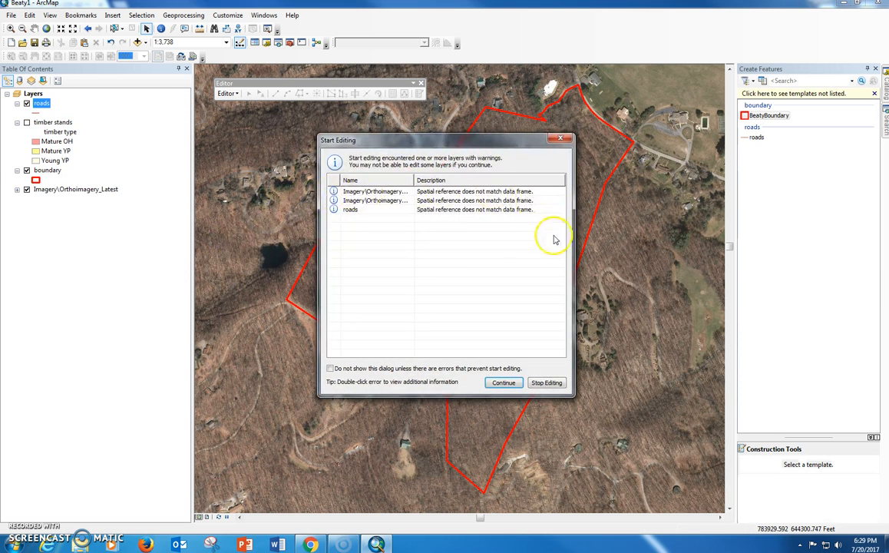
left_click(504, 384)
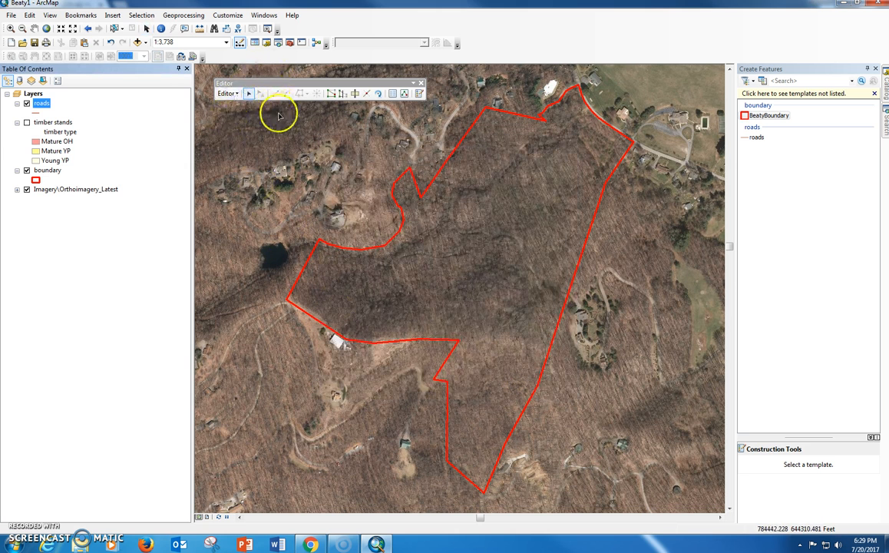
left_click(754, 105)
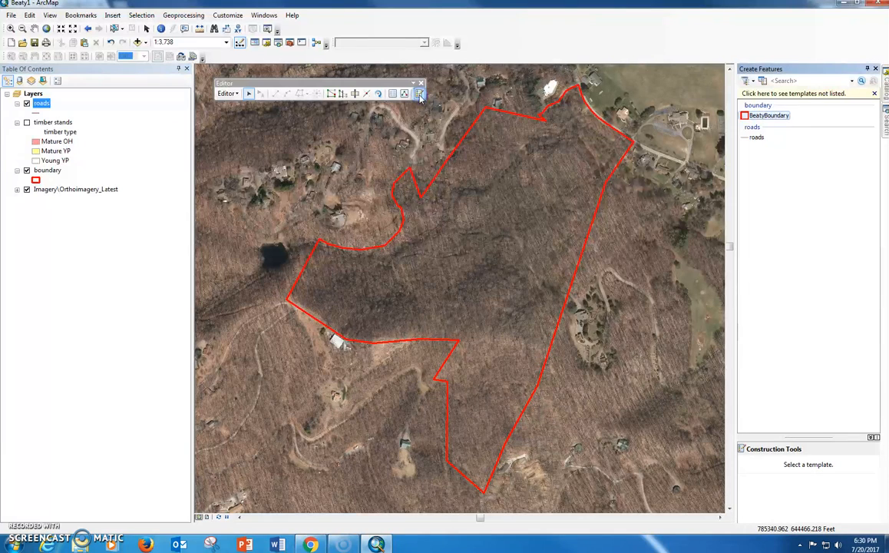
Start a roads line where the access road meets the paved road on the northeast boundary, and trace its first stretch southwest.
left_click(756, 138)
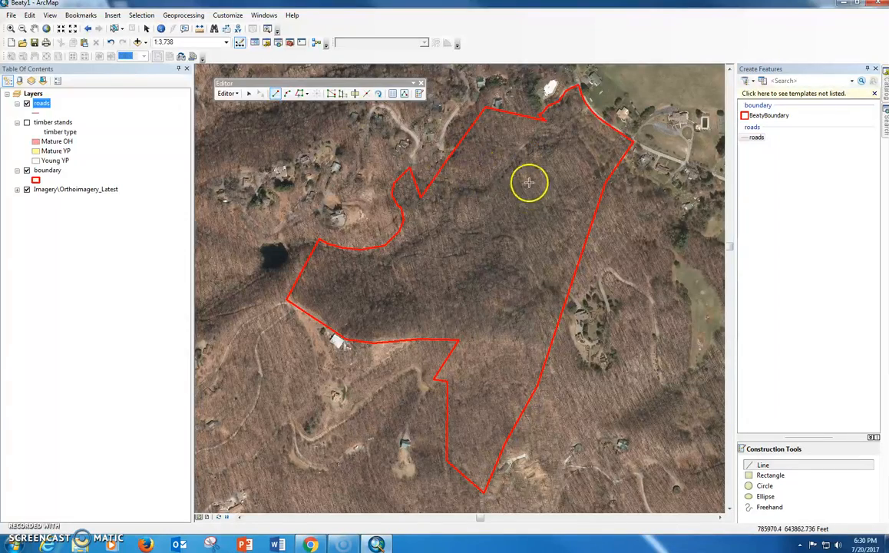
scroll(529, 182, "up", 5)
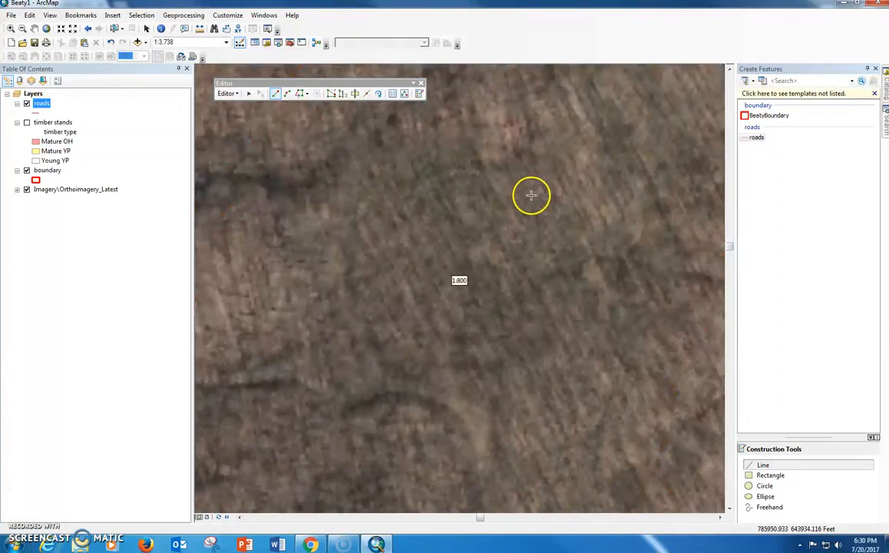
scroll(432, 258, "up", 2)
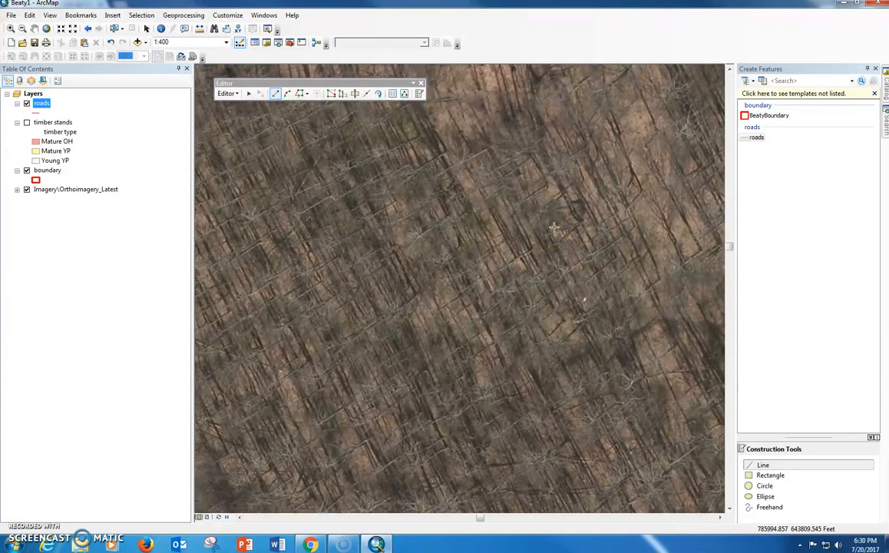
left_click(34, 29)
left_click_drag(522, 92, 468, 448)
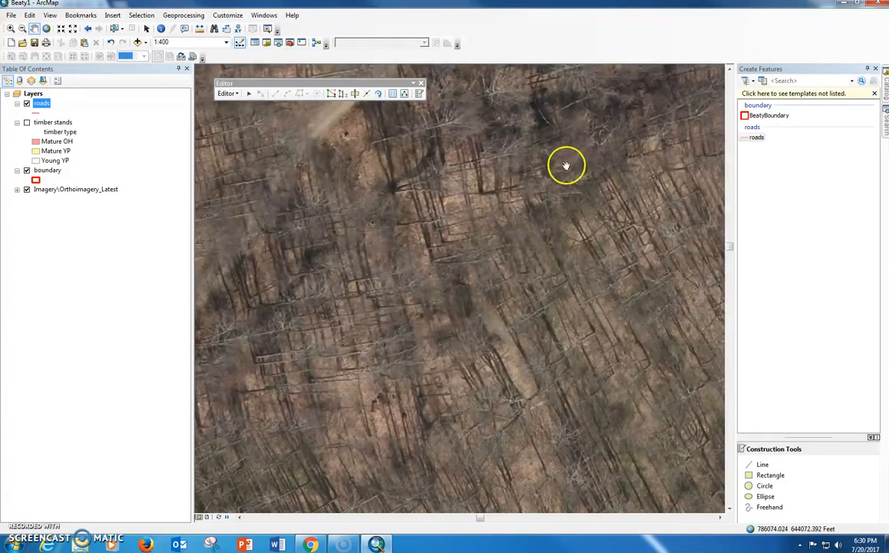
left_click_drag(578, 132, 509, 407)
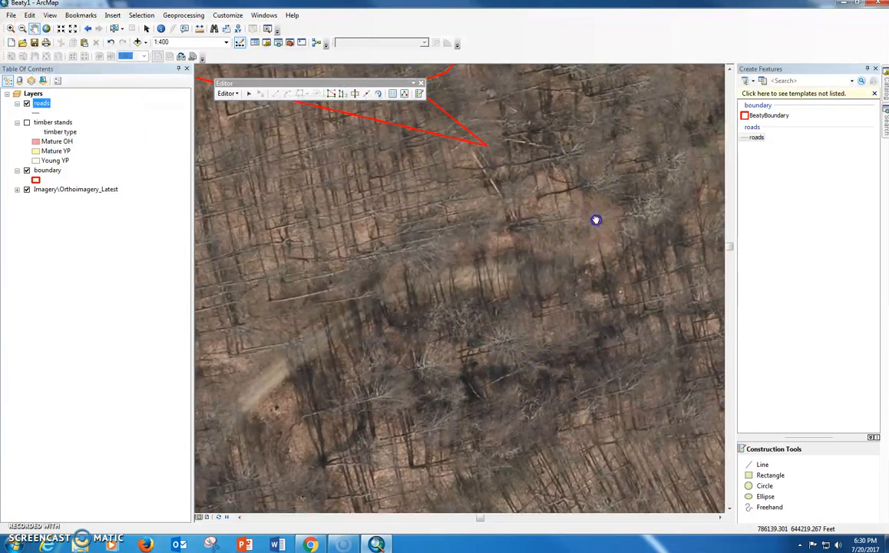
left_click_drag(596, 218, 275, 357)
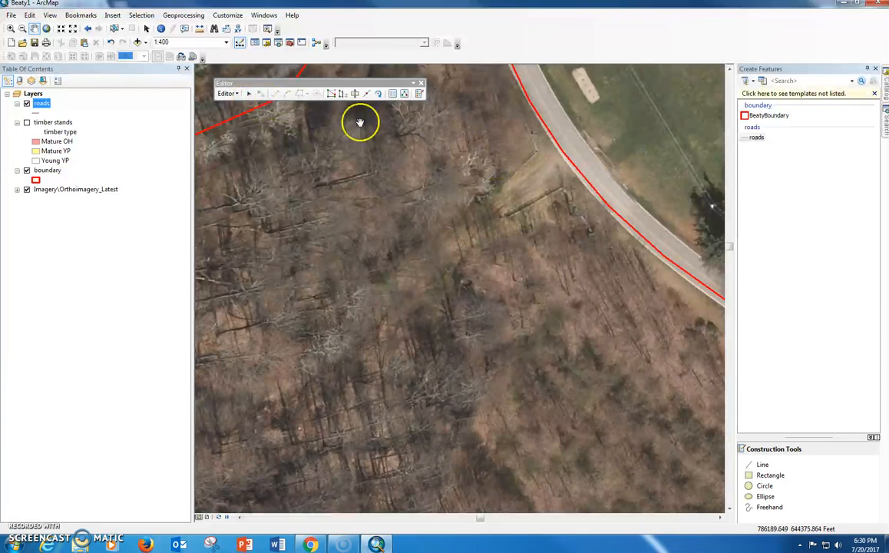
left_click(753, 136)
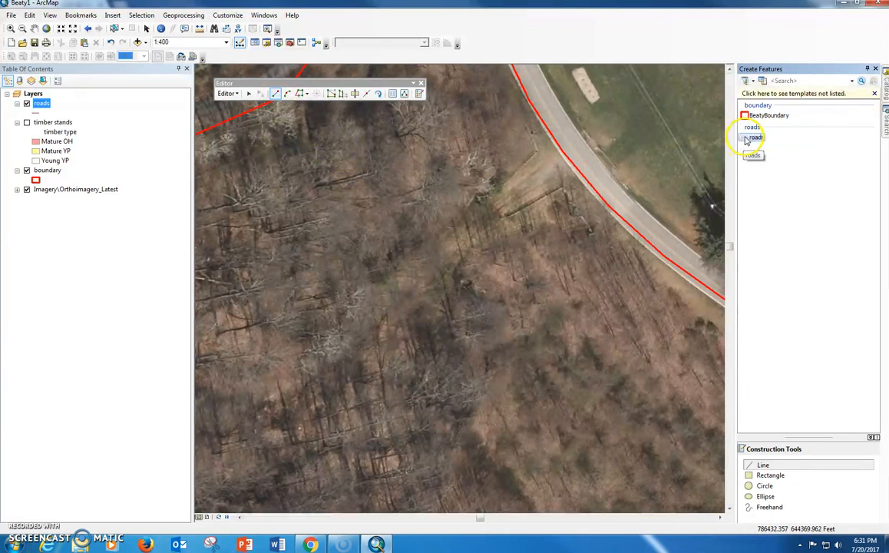
left_click(567, 159)
left_click(489, 216)
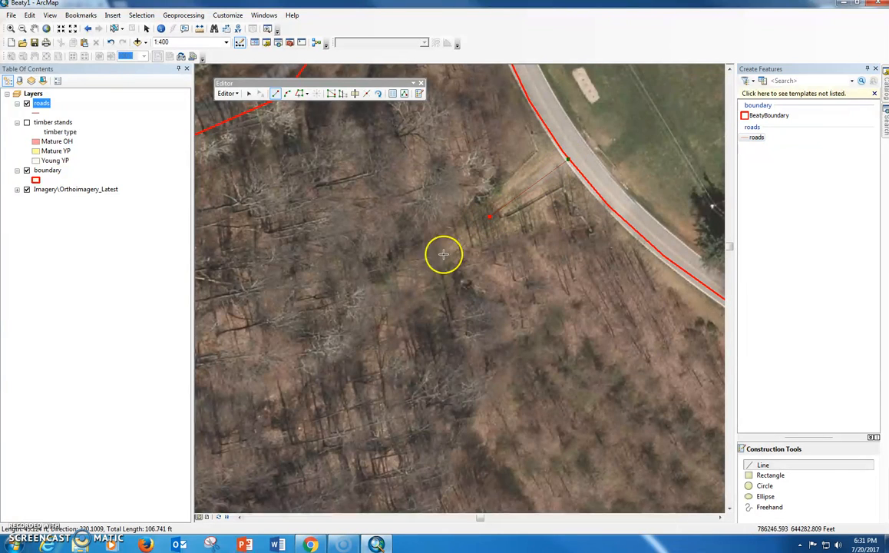
left_click(401, 288)
left_click(300, 376)
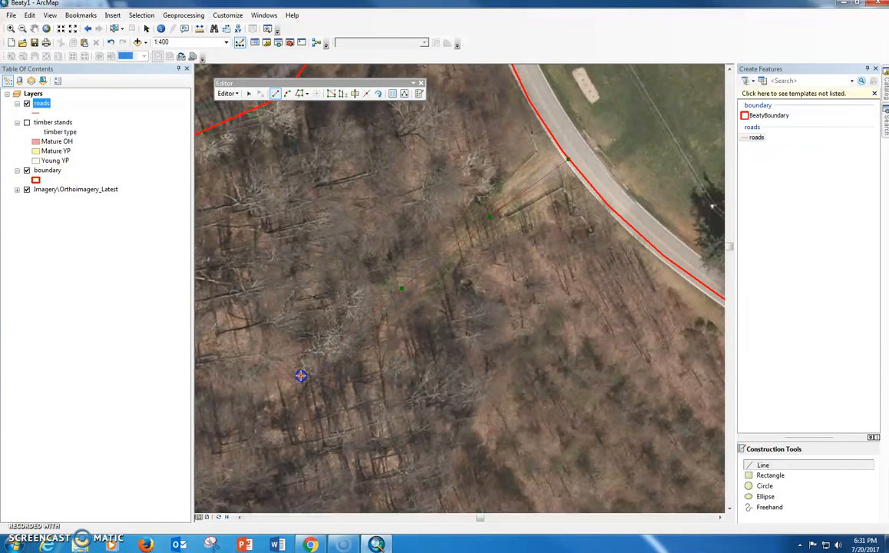
Continue the roads line west-southwest along the visible dirt track, adding vertices around its gentle bend.
left_click(34, 28)
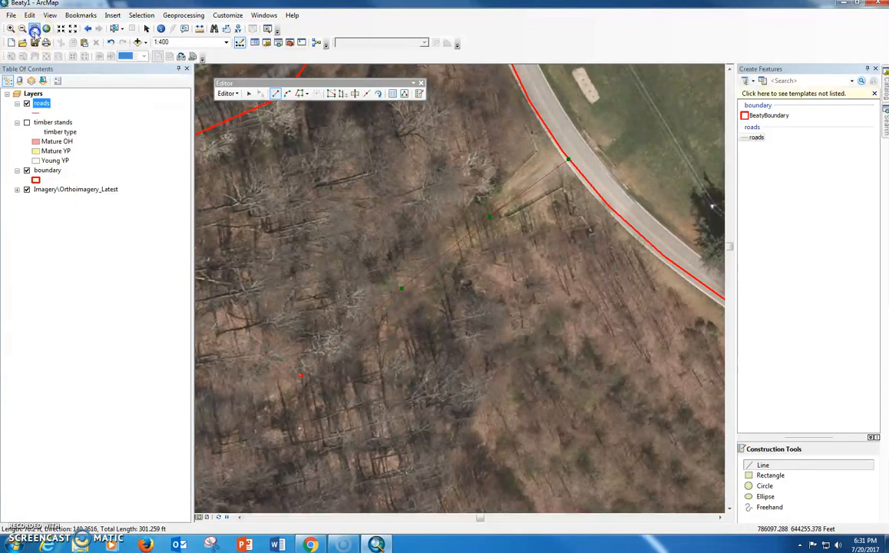
left_click_drag(346, 396, 631, 178)
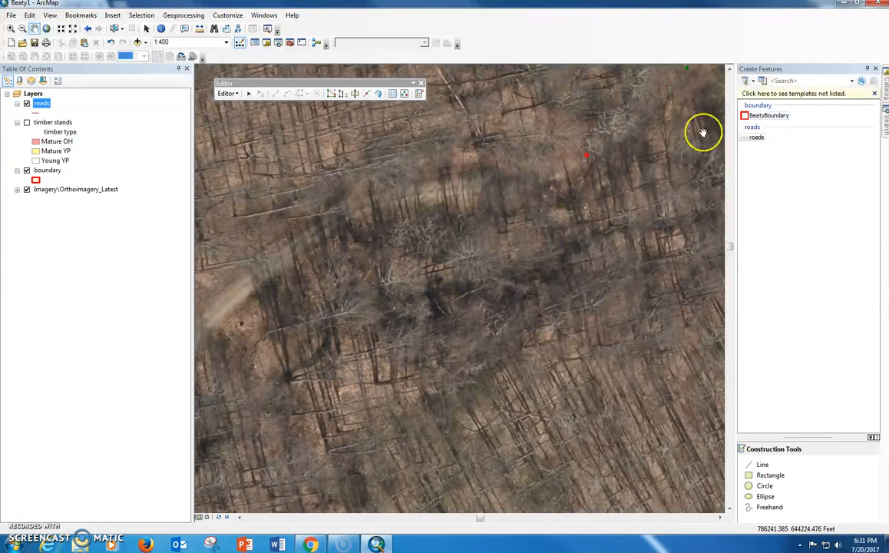
left_click(756, 139)
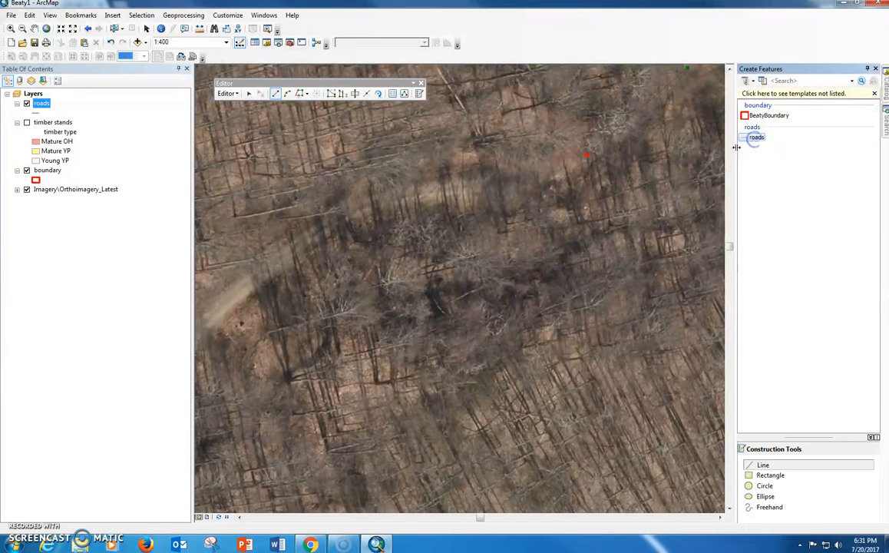
left_click(528, 186)
left_click(336, 222)
left_click(247, 288)
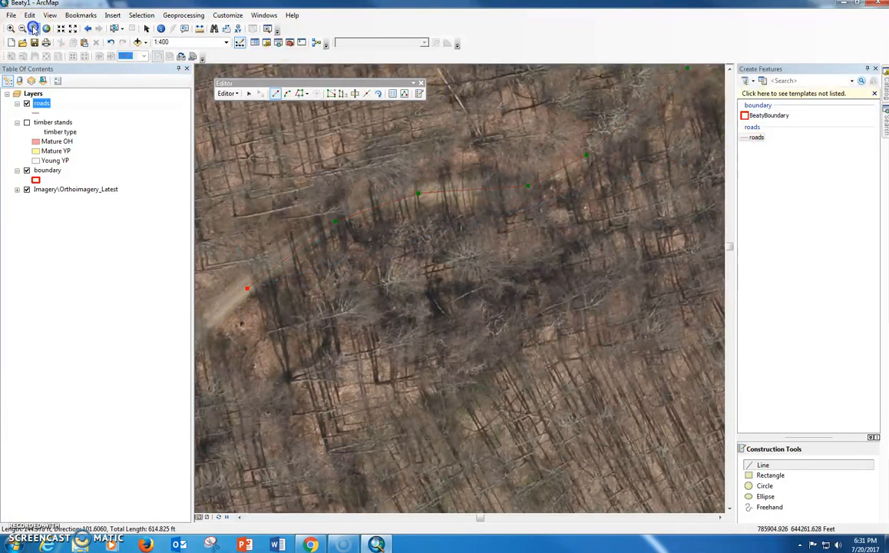
Extend the roads line southwest from the bare dirt stretch through the wooded section, following the track's curve.
left_click(34, 29)
left_click_drag(278, 292, 683, 143)
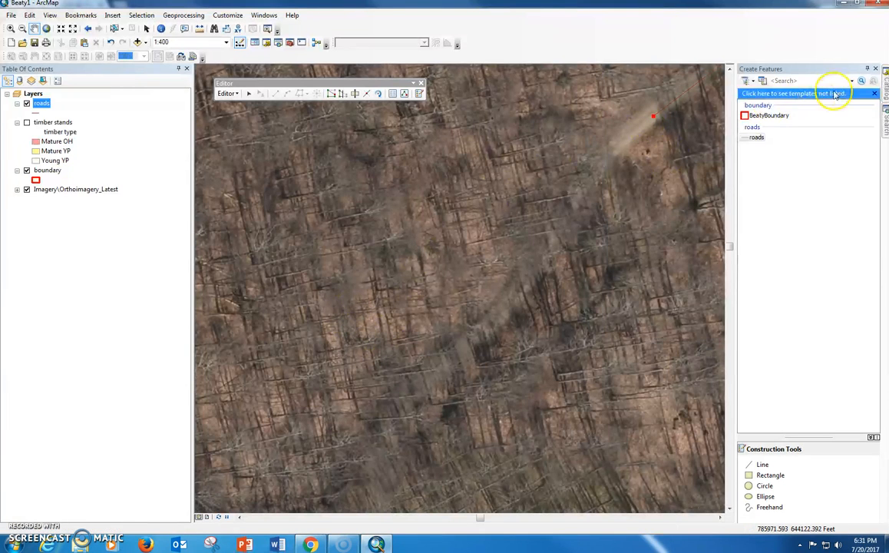
left_click(757, 138)
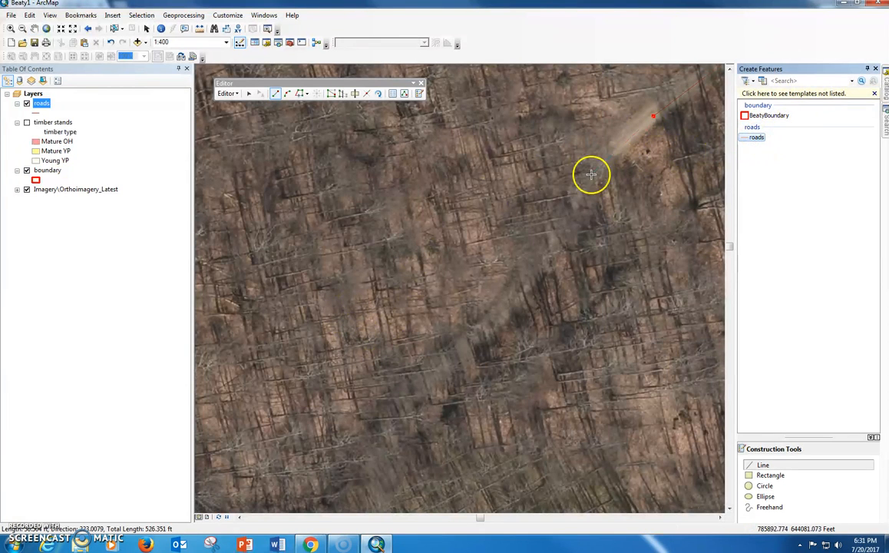
left_click(546, 239)
left_click(512, 298)
left_click(477, 335)
left_click(382, 423)
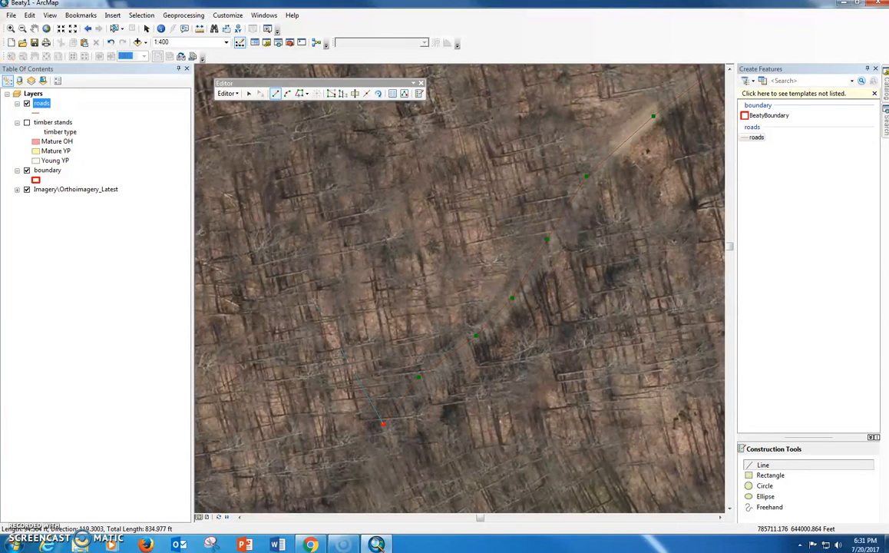
Trace the roads line's turn to the south, placing vertices down the faint track through the trees.
left_click(34, 30)
left_click_drag(439, 391, 667, 108)
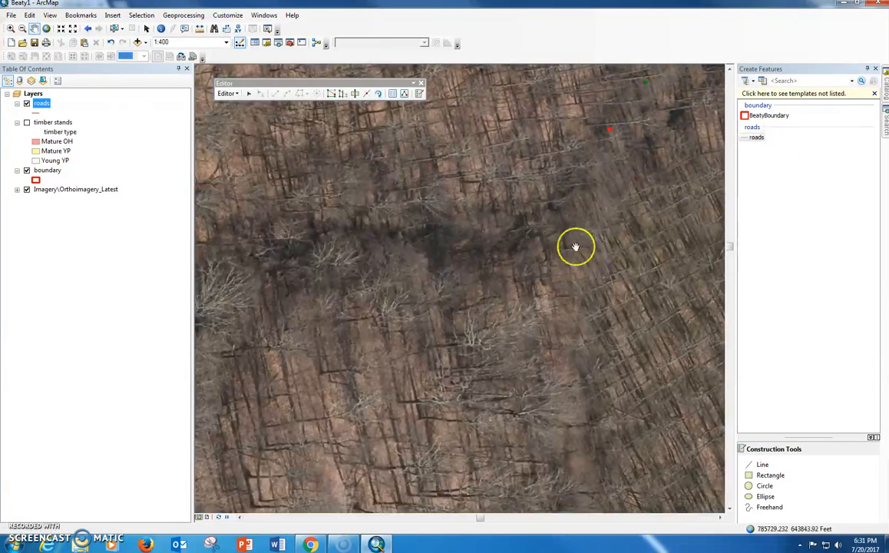
left_click(756, 137)
left_click(609, 129)
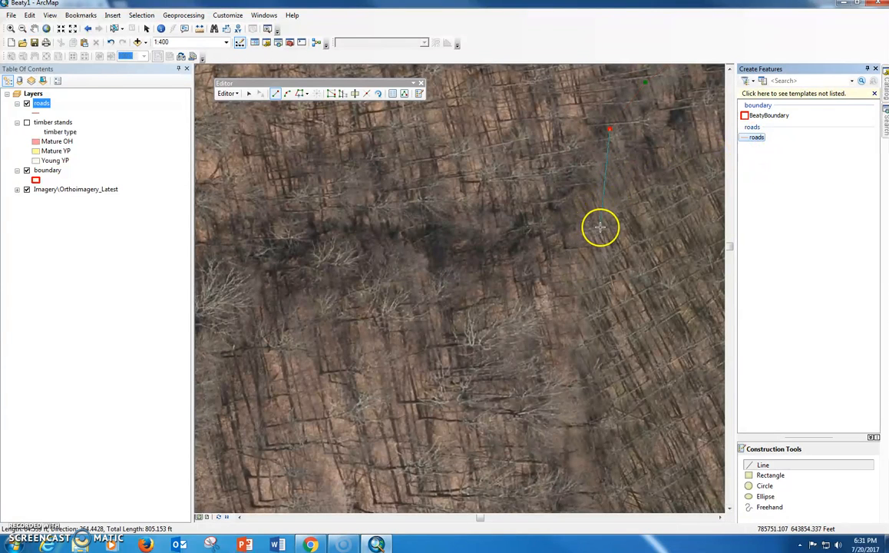
left_click(580, 359)
left_click(583, 447)
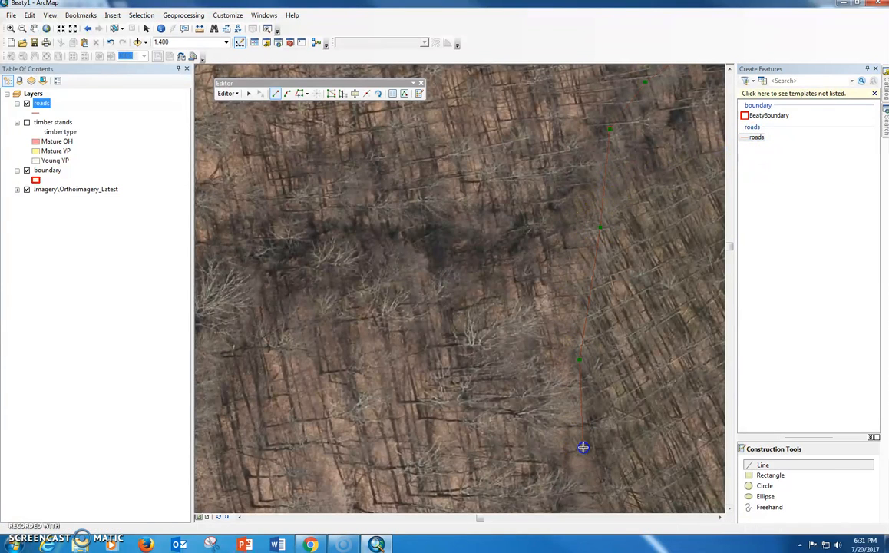
Carry the roads line south-southeast to the junction with the east-west track and finish the feature there.
left_click(34, 28)
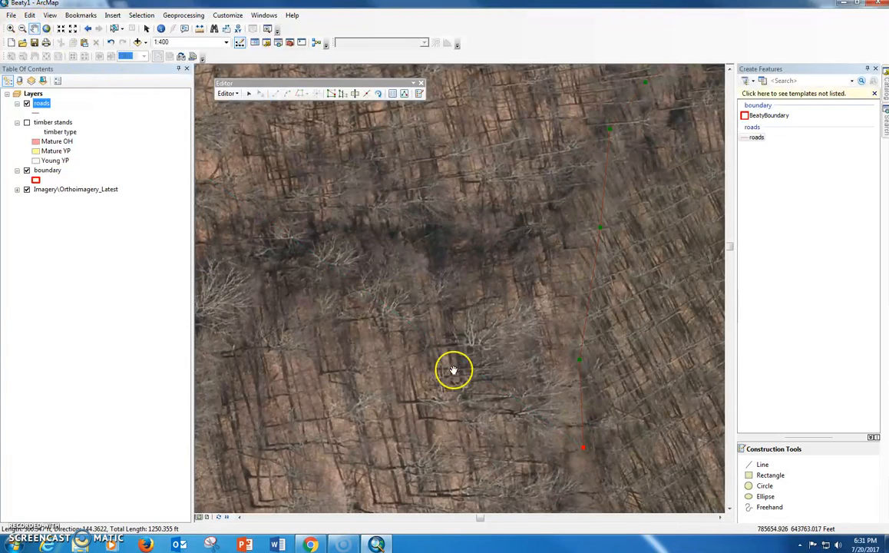
left_click_drag(550, 424, 469, 90)
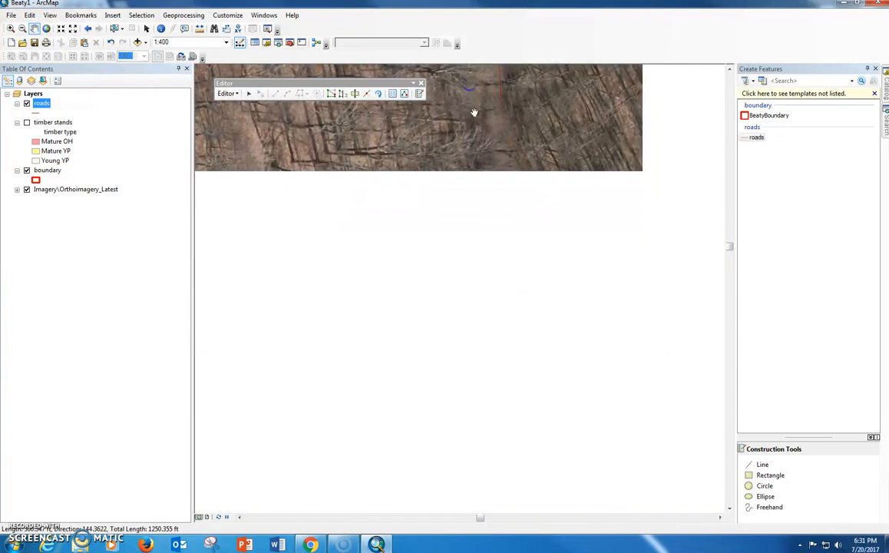
left_click(753, 138)
left_click(518, 185)
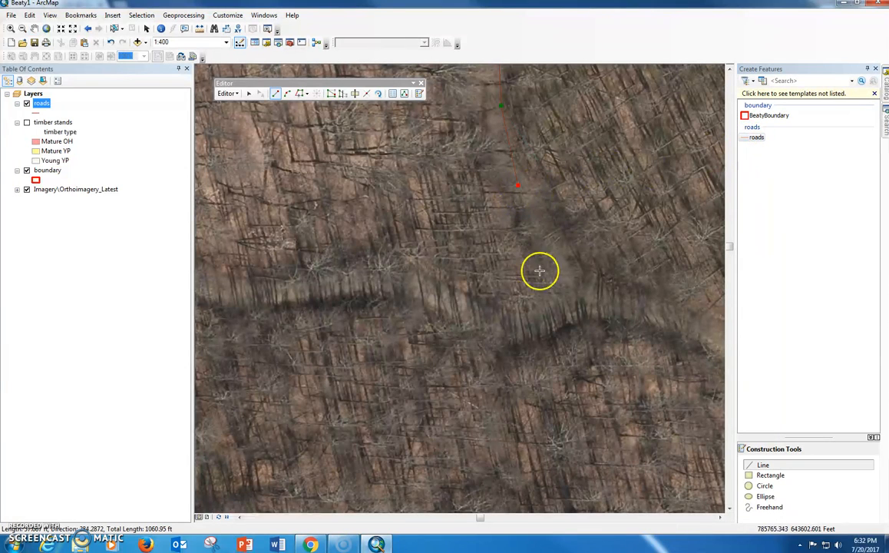
double_click(580, 305)
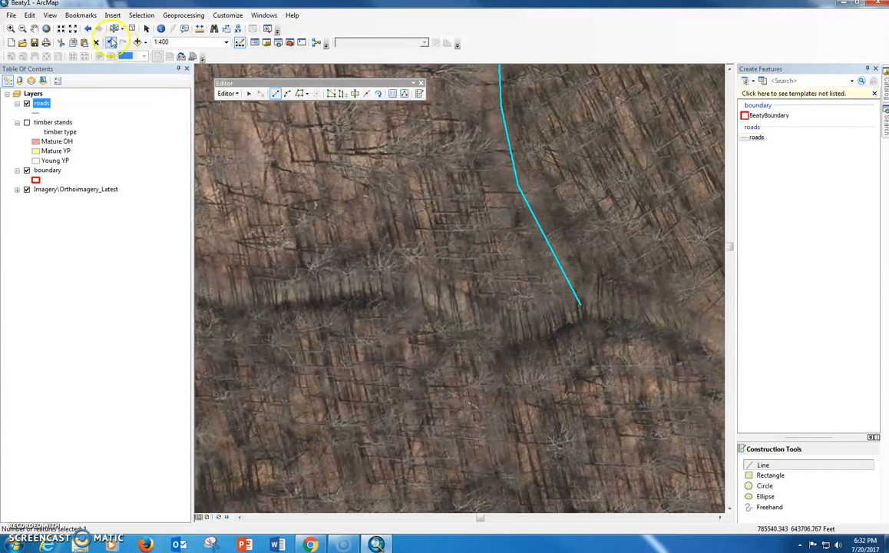
Begin a second roads line where the dirt road crosses the eastern boundary, and trace it west and northwest into the property.
left_click(34, 29)
left_click_drag(649, 317, 252, 215)
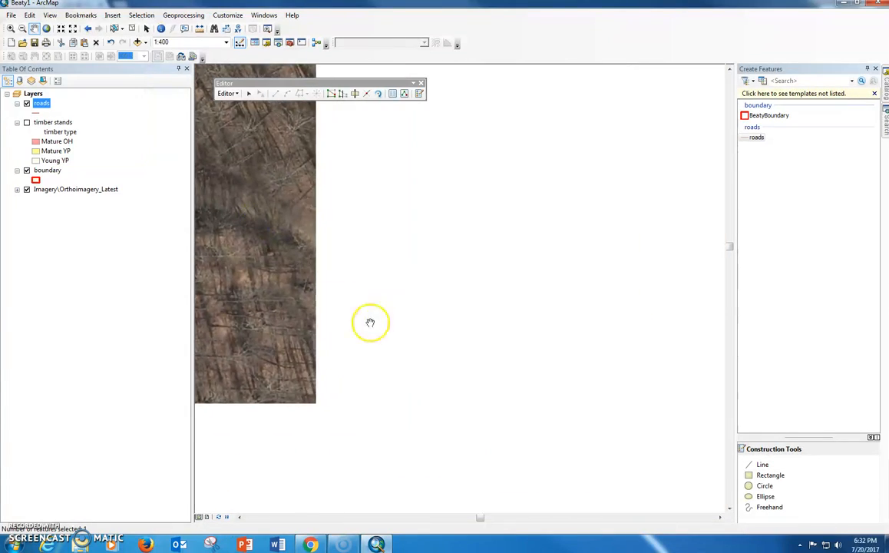
left_click_drag(556, 392, 587, 175)
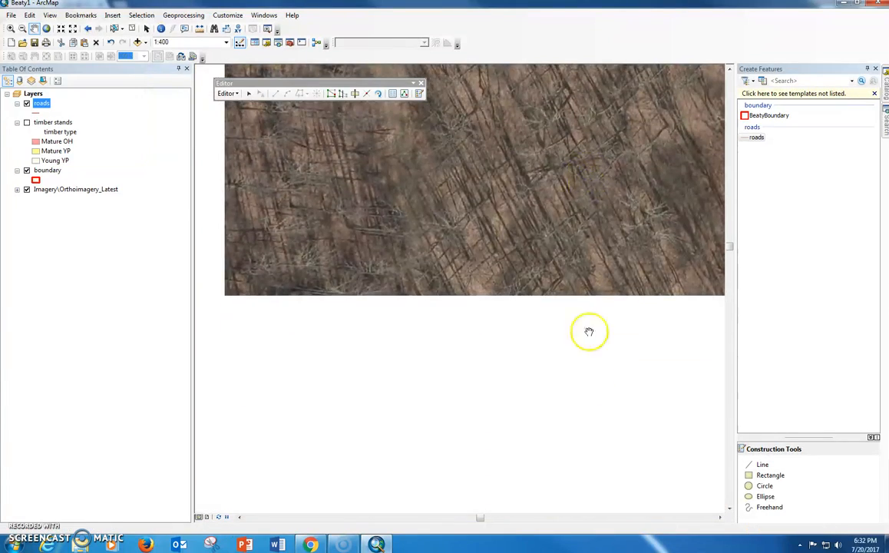
left_click_drag(610, 420, 534, 217)
left_click_drag(594, 397, 498, 375)
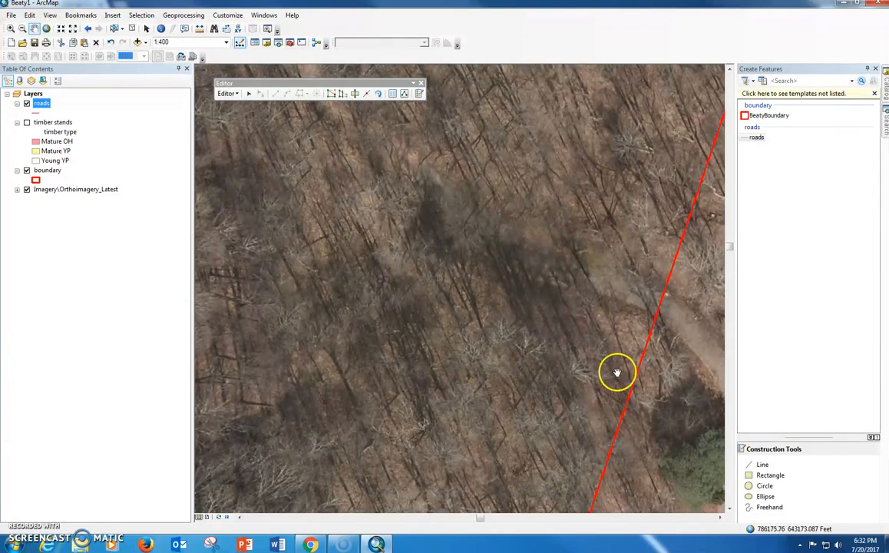
left_click(756, 137)
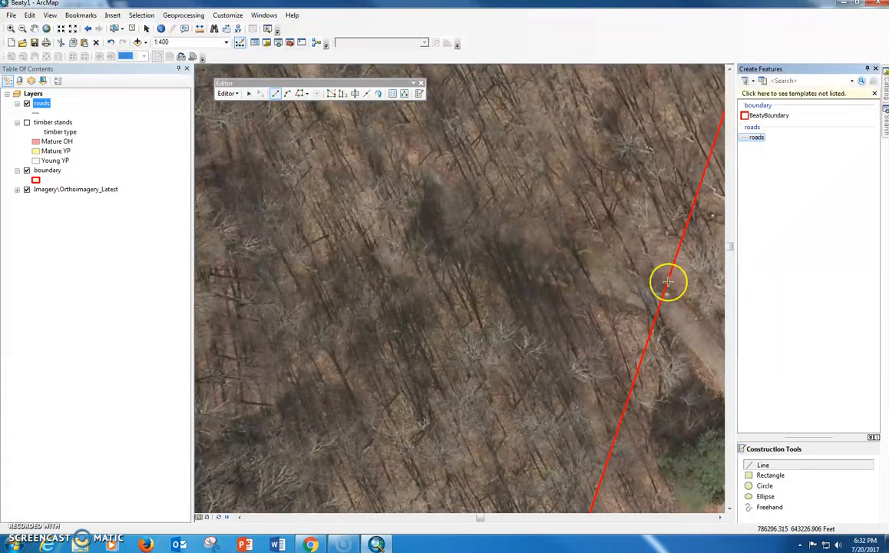
left_click(662, 301)
left_click(611, 285)
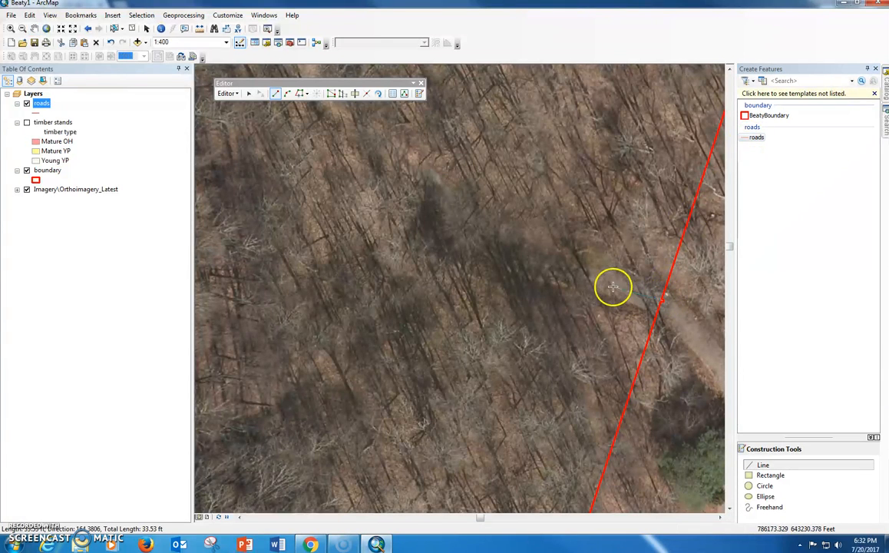
left_click(532, 265)
left_click(462, 237)
left_click(438, 186)
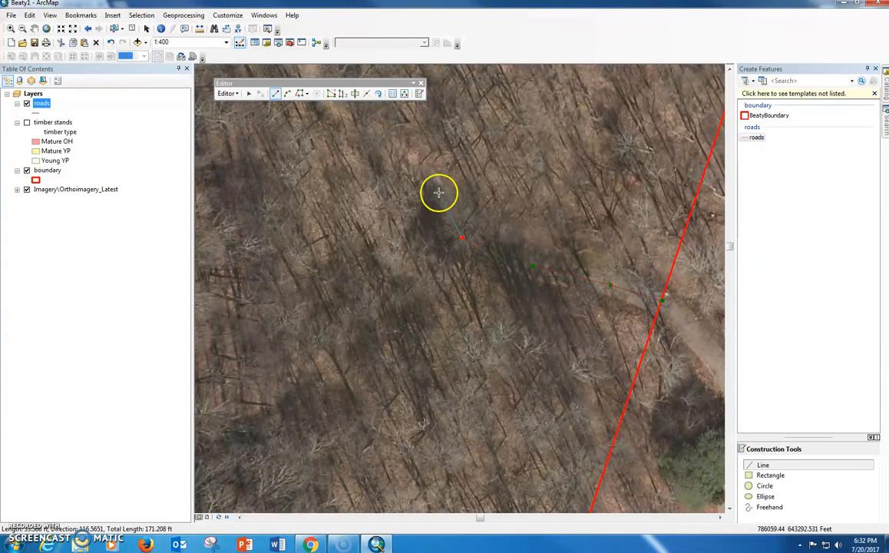
left_click(388, 137)
left_click(341, 118)
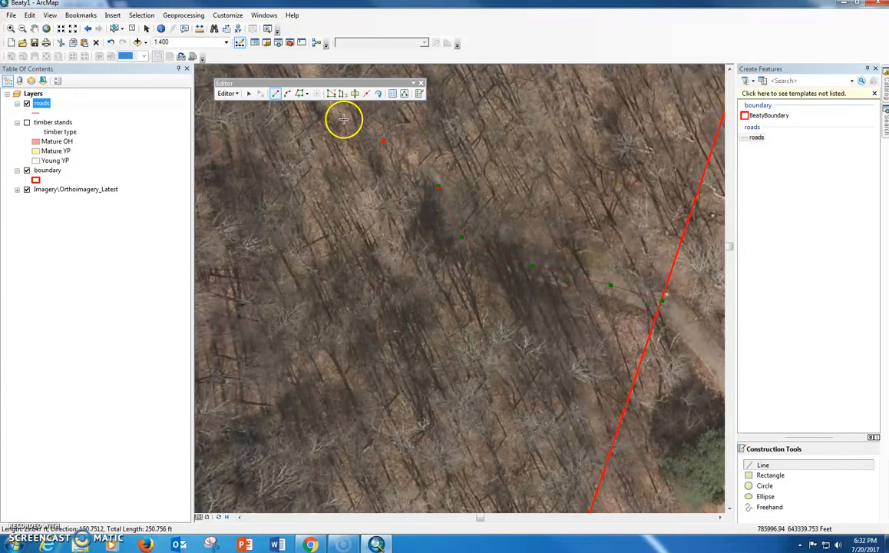
Continue the second roads line north-northwest along the dirt road and around its curve toward the first road's southern end.
left_click(34, 28)
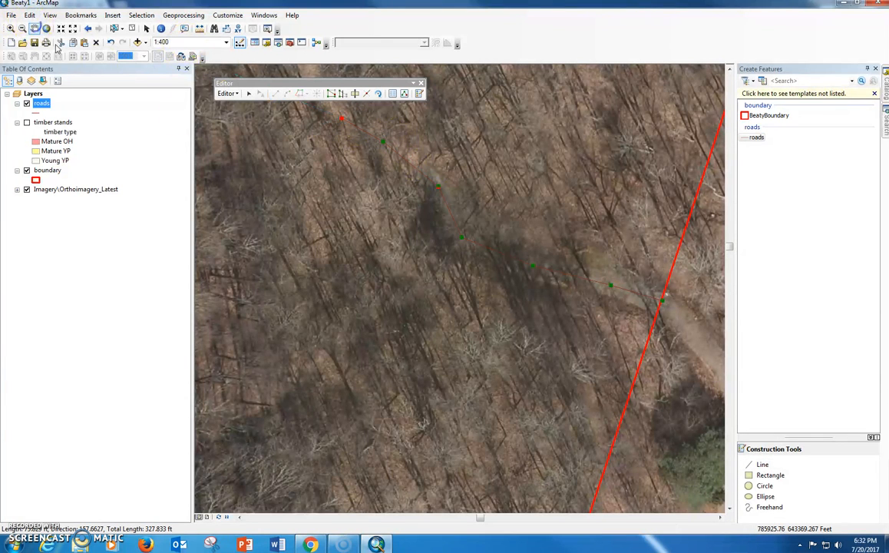
left_click_drag(300, 152, 634, 508)
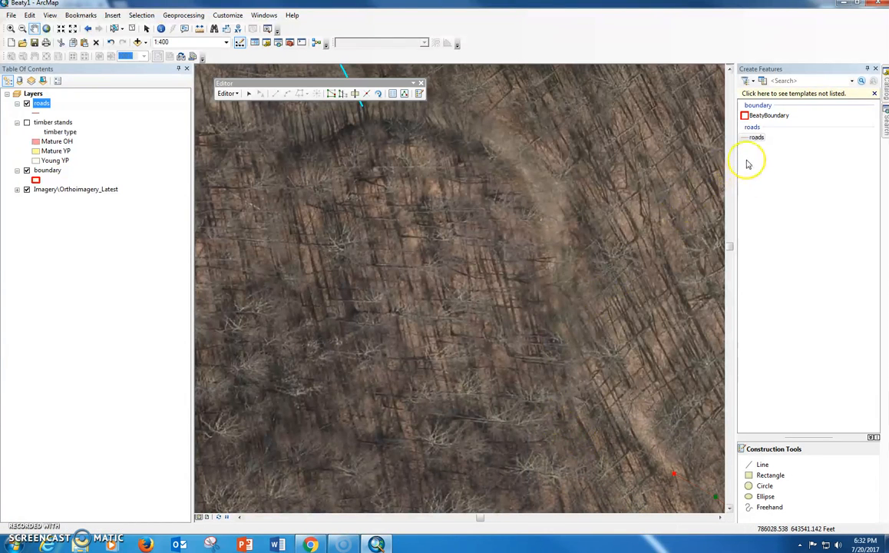
left_click(757, 136)
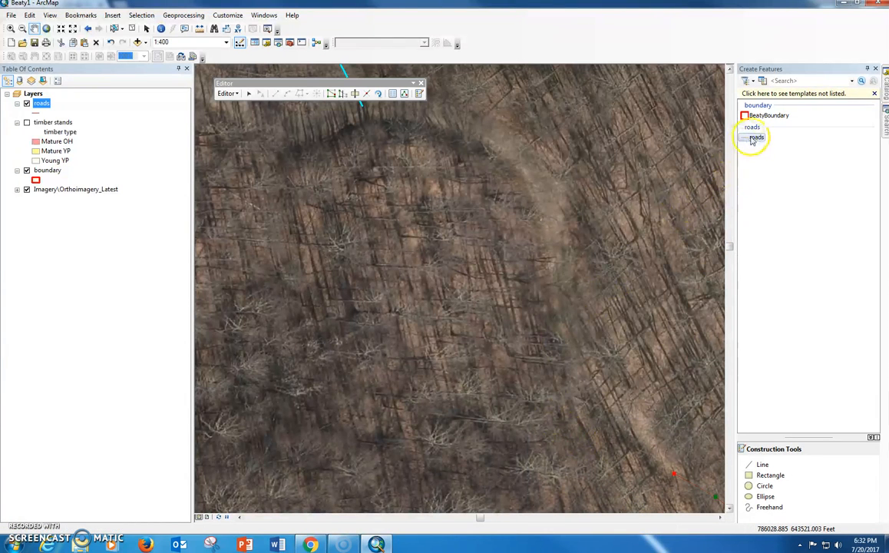
left_click(623, 415)
left_click(569, 332)
left_click(552, 250)
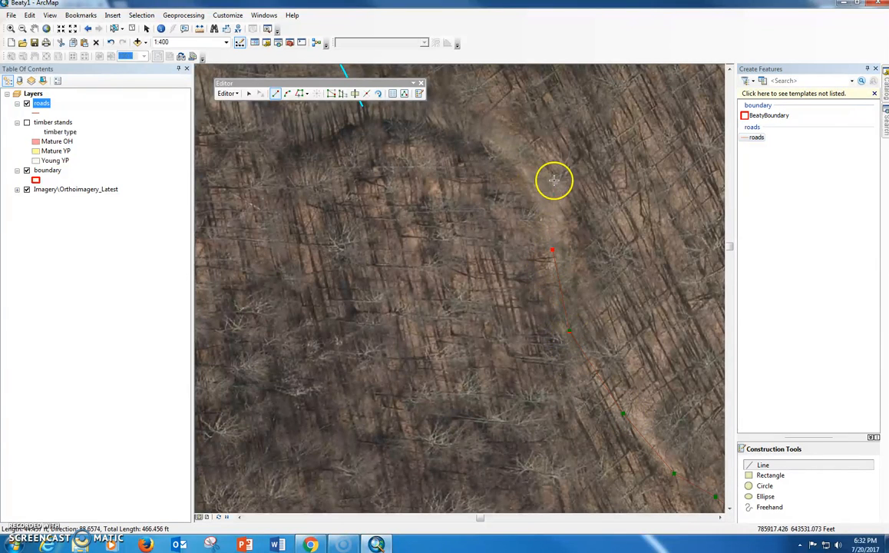
left_click(475, 127)
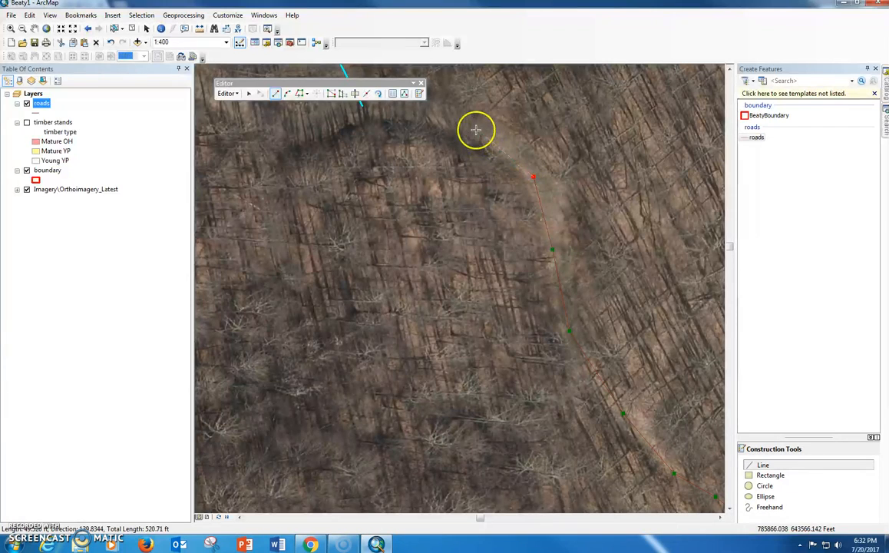
left_click(407, 109)
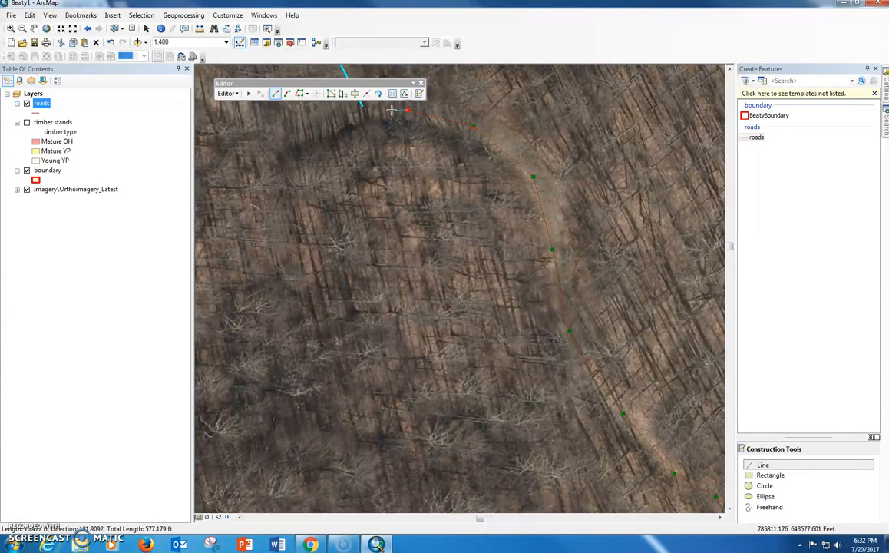
Snap the second roads line to the first road's southern endpoint and carry it west along the shaded track.
left_click(33, 28)
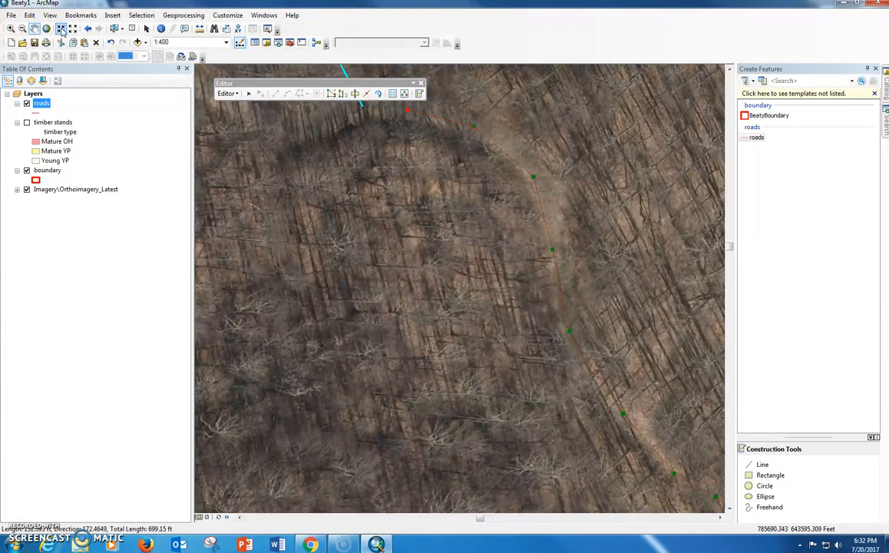
left_click_drag(394, 133, 440, 272)
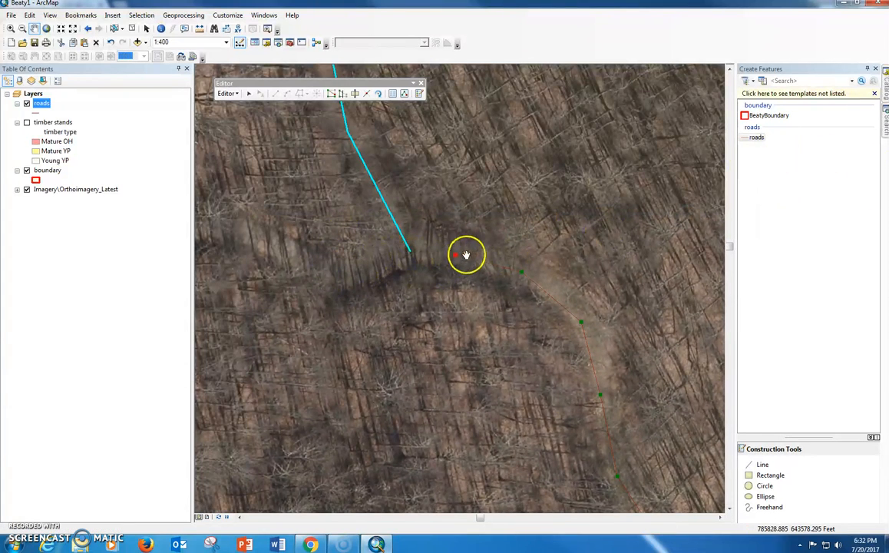
left_click(744, 139)
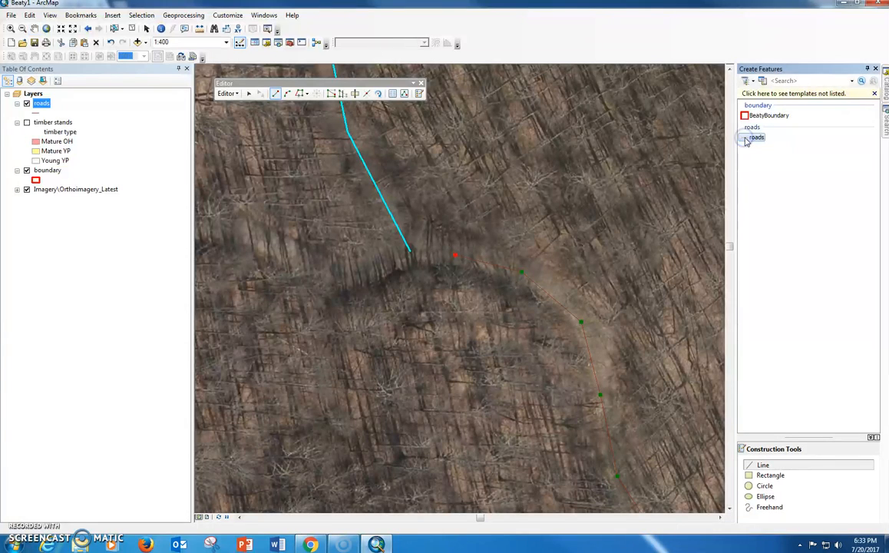
left_click(411, 253)
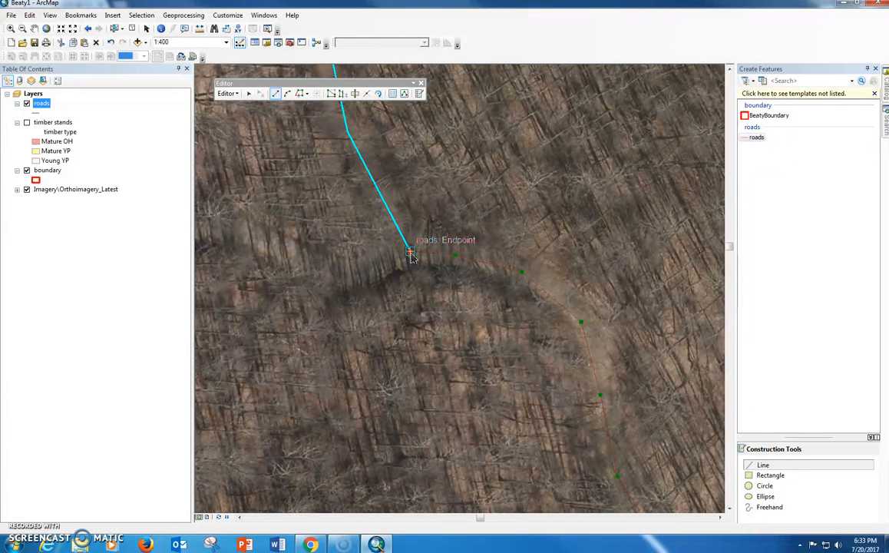
left_click(333, 277)
left_click(238, 232)
left_click(214, 232)
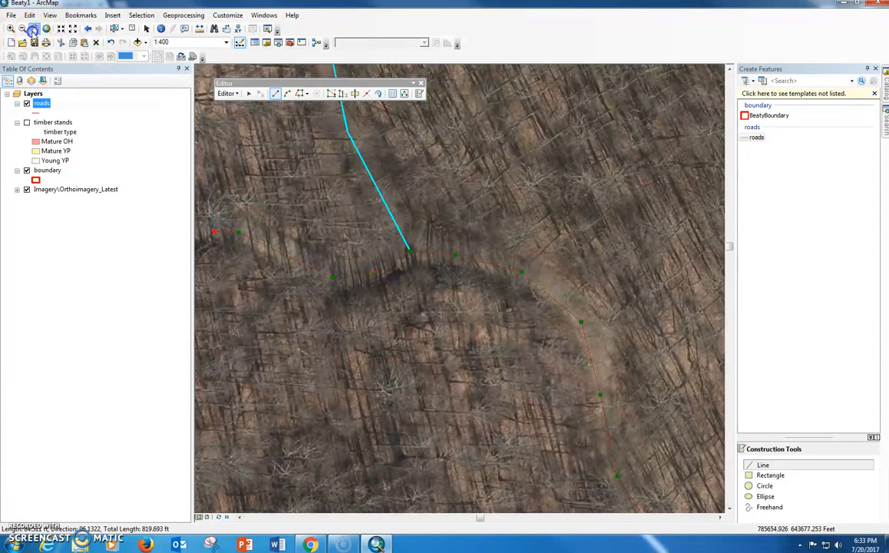
Extend the roads line west along the track, turning northwest up to the hairpin bend in the trees.
left_click(34, 29)
left_click_drag(337, 311, 755, 301)
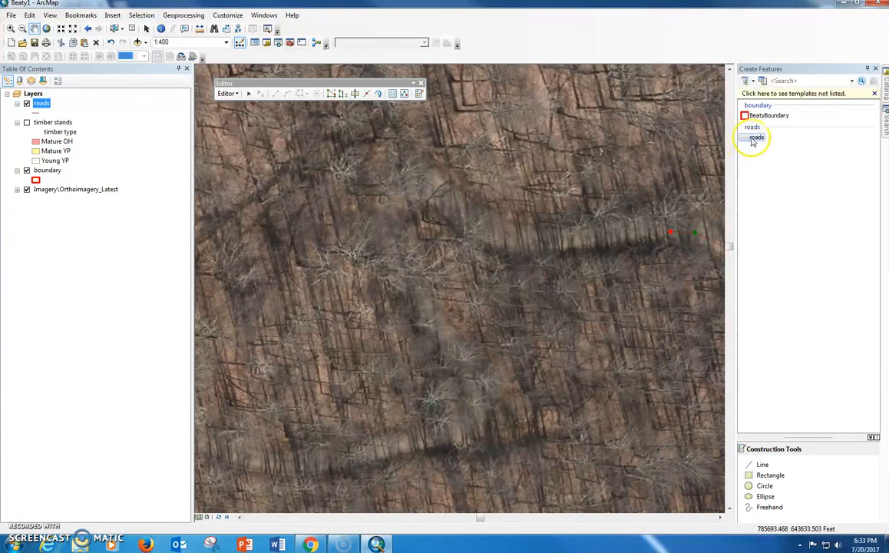
left_click(754, 140)
left_click(631, 232)
left_click(529, 243)
left_click(457, 205)
left_click(403, 158)
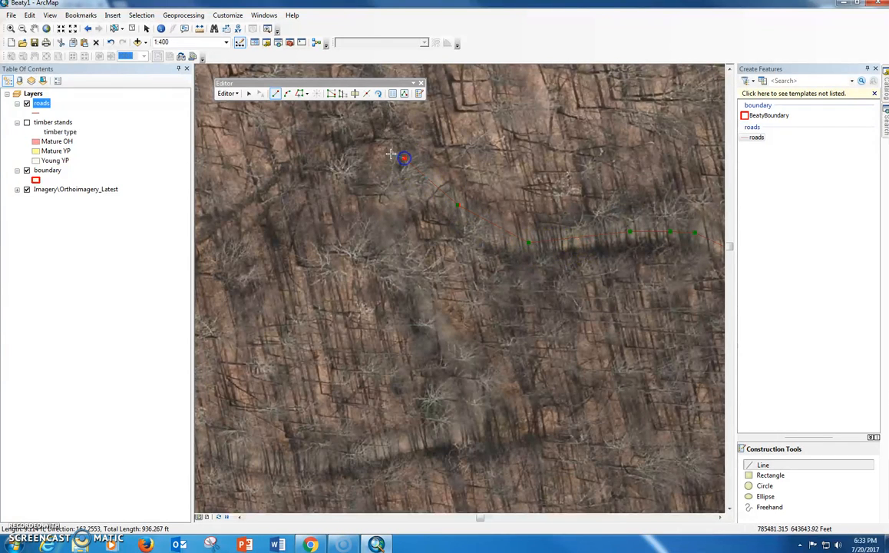
Trace the roads line back around the hairpin, south-southeast down the track, and west along the lower shaded stretch.
left_click(388, 235)
left_click(429, 307)
left_click(476, 377)
left_click(471, 422)
left_click(430, 443)
left_click(333, 458)
left_click(240, 459)
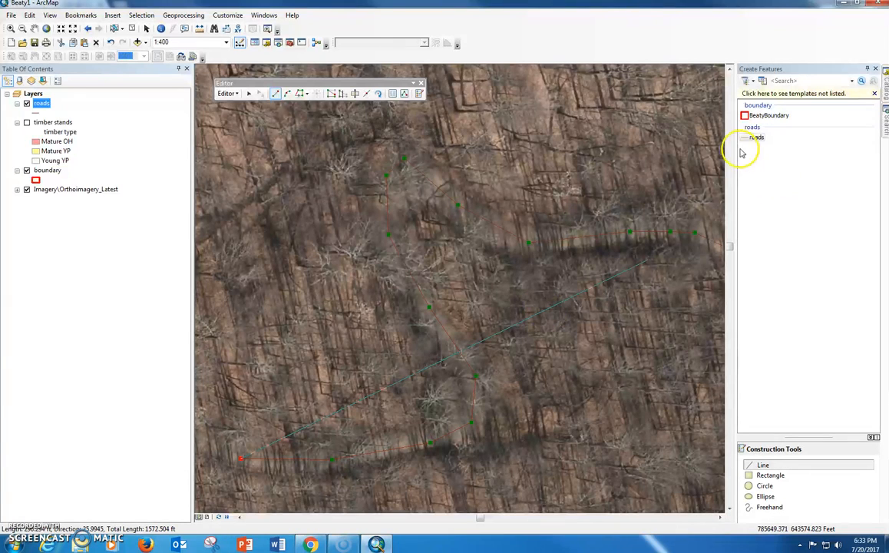
Extend the roads line west and southwest along the arcing track below the northern property boundary.
left_click(35, 28)
left_click_drag(268, 377, 706, 143)
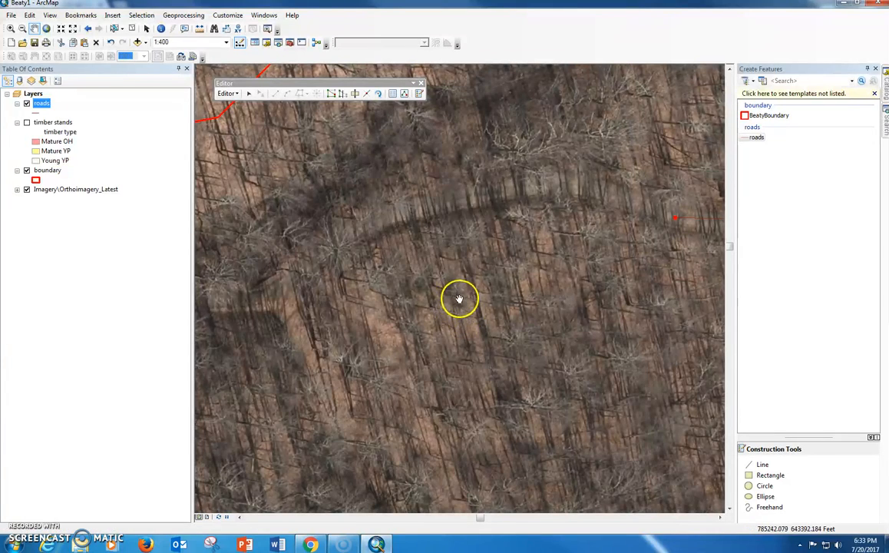
left_click_drag(459, 299, 563, 375)
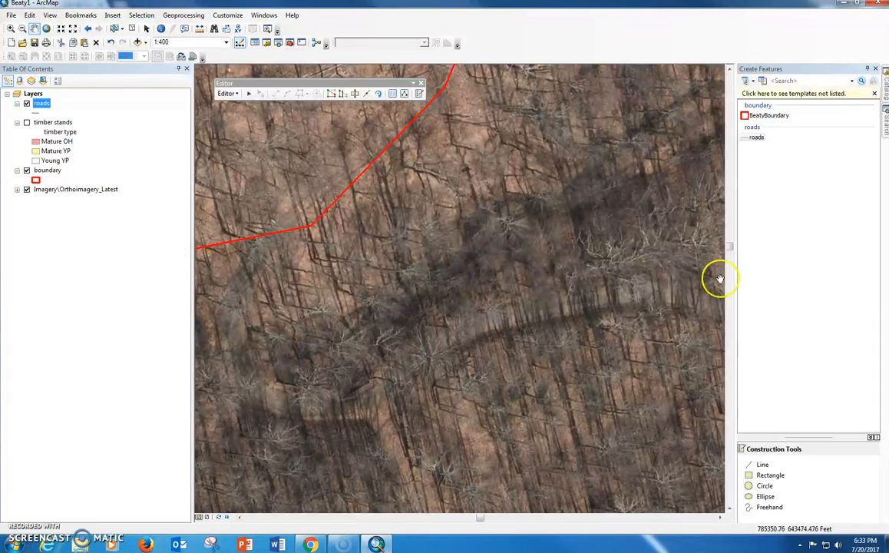
left_click_drag(630, 360, 558, 350)
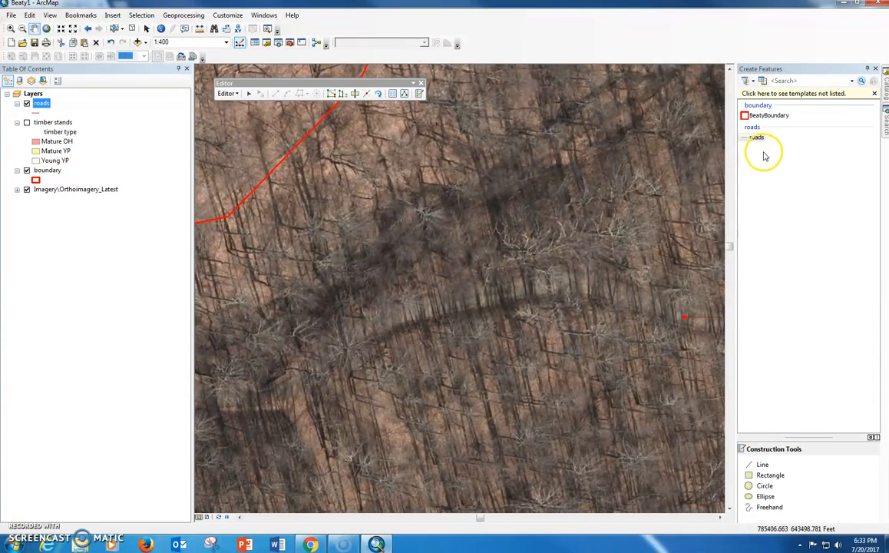
left_click(754, 139)
left_click(590, 284)
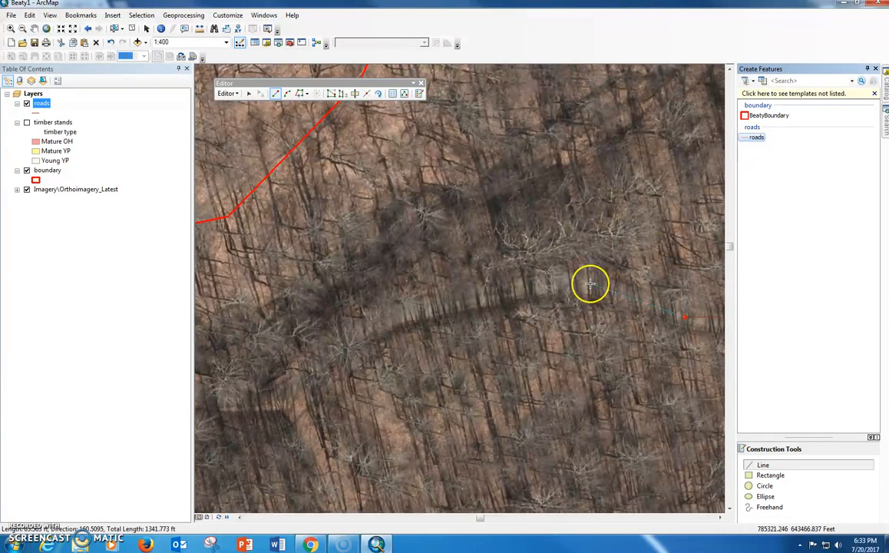
left_click(511, 290)
left_click(336, 340)
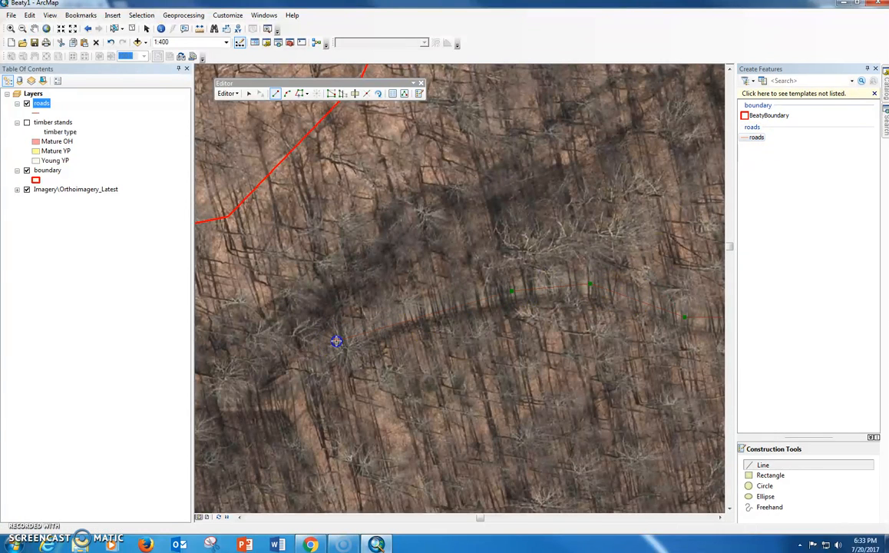
left_click(286, 388)
left_click(222, 397)
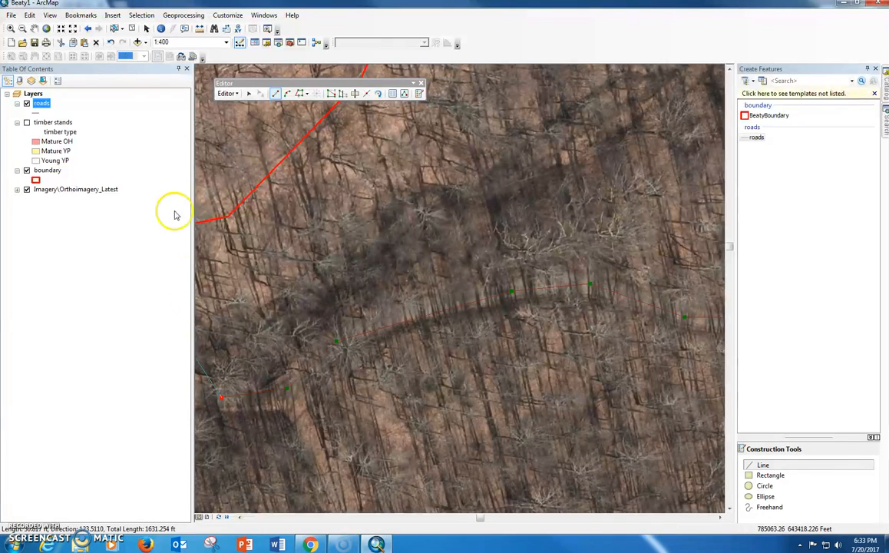
Trace the roads line's turn northwest and north through the trees up to the property boundary.
left_click(34, 29)
left_click_drag(252, 321, 605, 274)
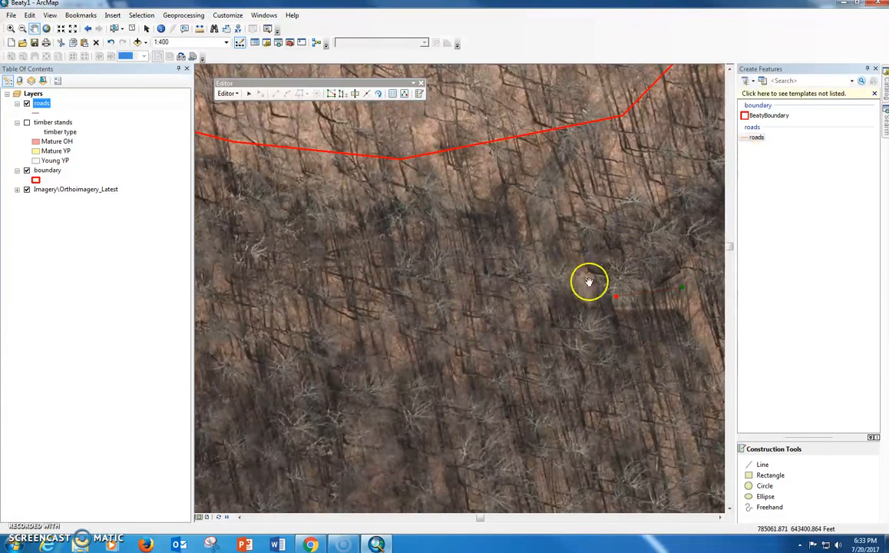
left_click(752, 140)
left_click(578, 288)
left_click(541, 196)
left_click(585, 125)
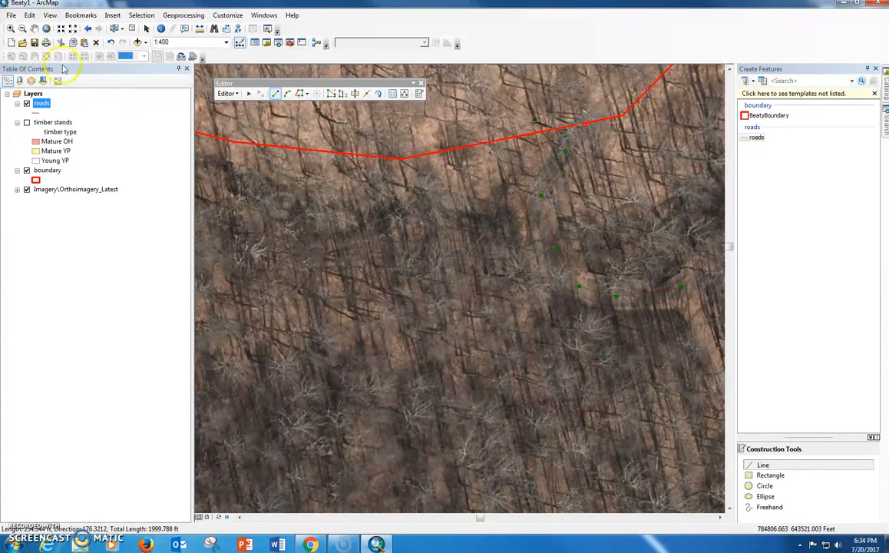
Carry the roads line northeast along the property boundary, placing vertices up to the boundary's northward bend.
left_click(34, 29)
left_click_drag(574, 223, 387, 458)
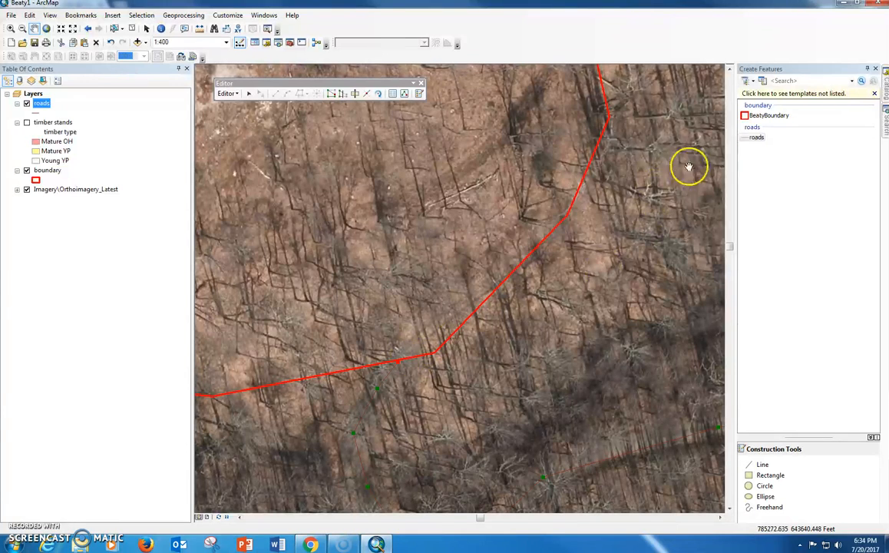
left_click(750, 141)
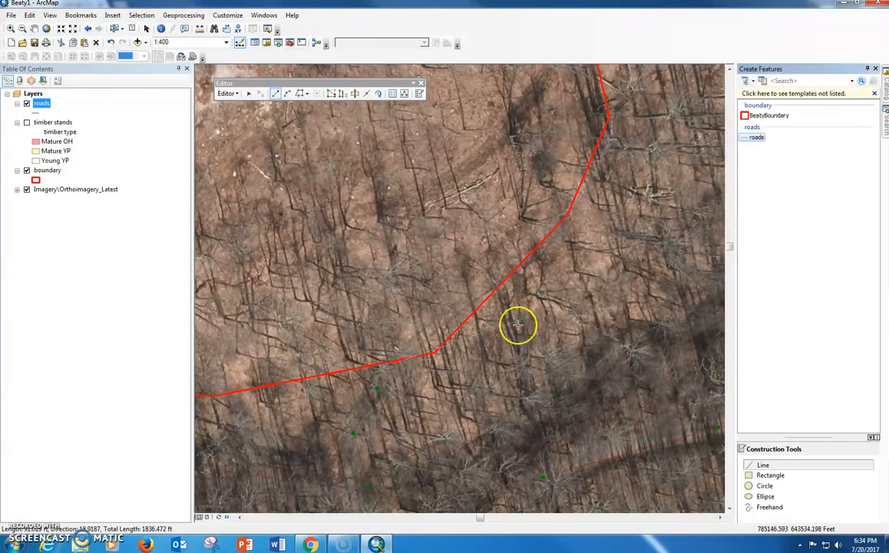
left_click(447, 317)
left_click(515, 265)
left_click(568, 213)
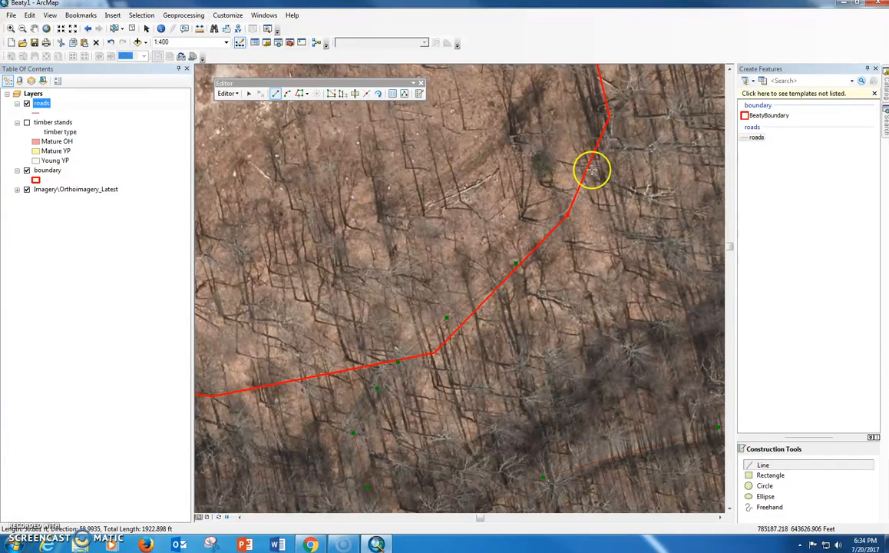
left_click(607, 134)
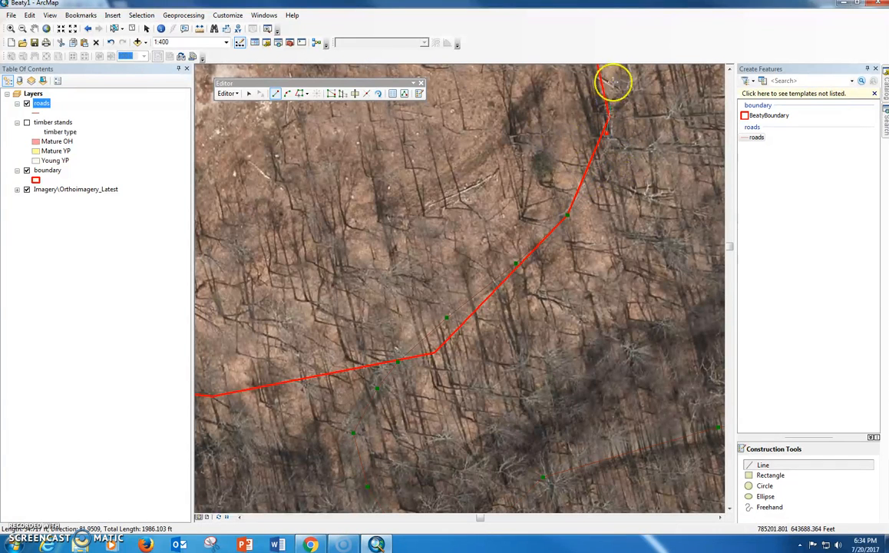
Trace the roads line north-northwest beside the boundary, around its western bulge, and northeast back to the boundary line.
left_click(38, 30)
left_click_drag(573, 129, 532, 365)
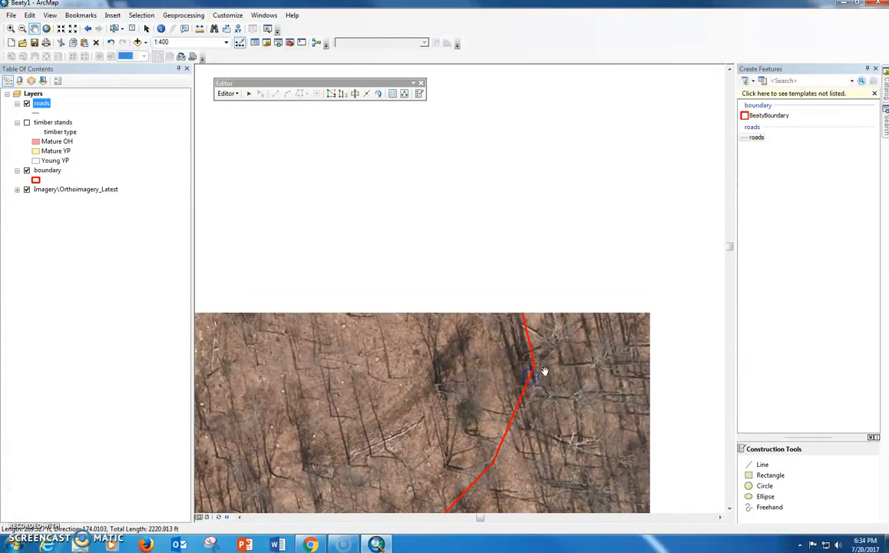
left_click_drag(580, 214, 620, 322)
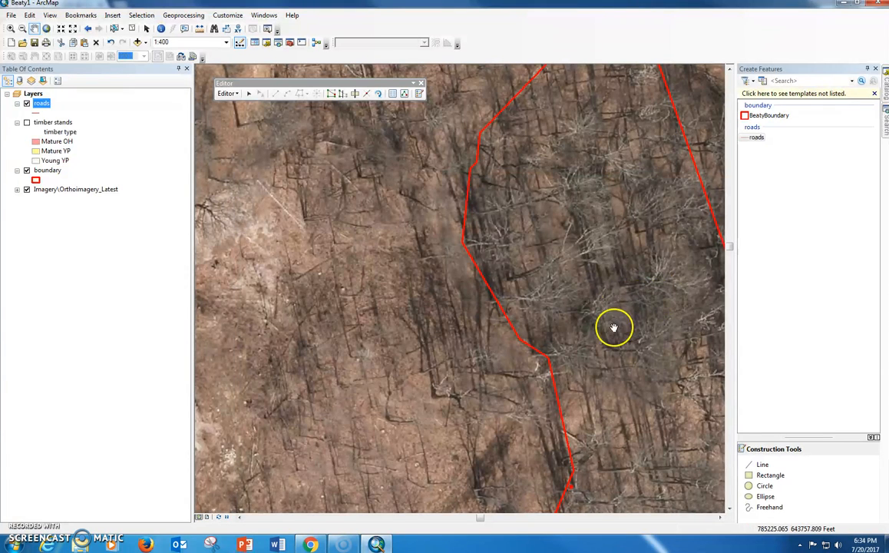
left_click(745, 139)
left_click(570, 484)
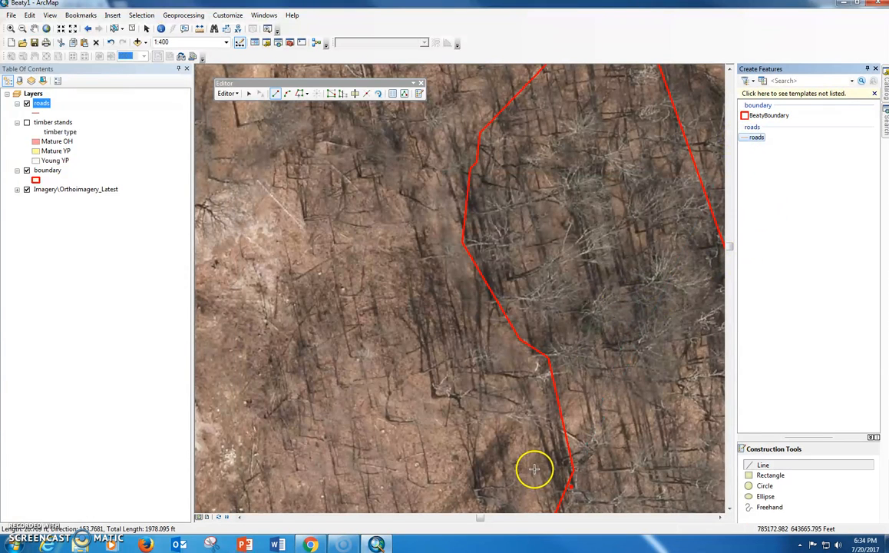
left_click(538, 354)
left_click(484, 289)
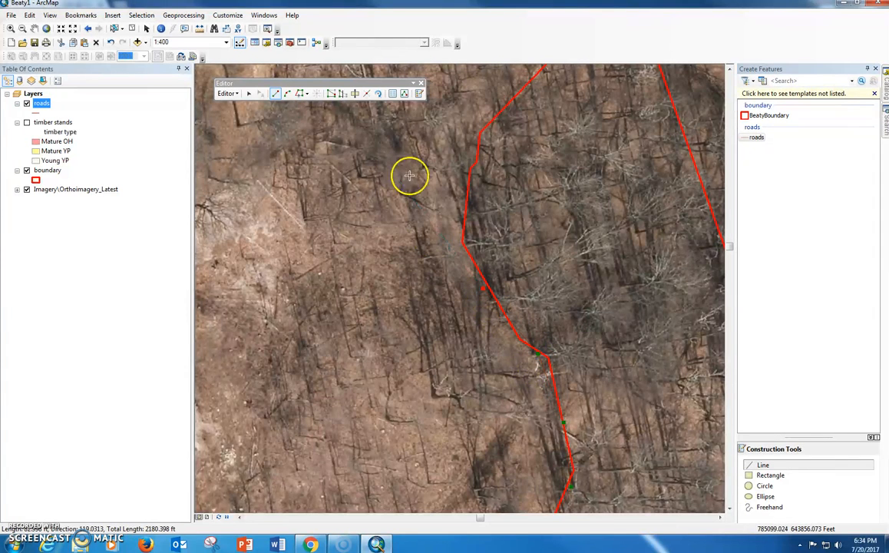
left_click(445, 206)
left_click(464, 129)
left_click(528, 79)
Extend the roads line northeast past the boundary's northern tip and finish the feature at the paved road's bend.
left_click(34, 29)
left_click_drag(514, 136, 415, 413)
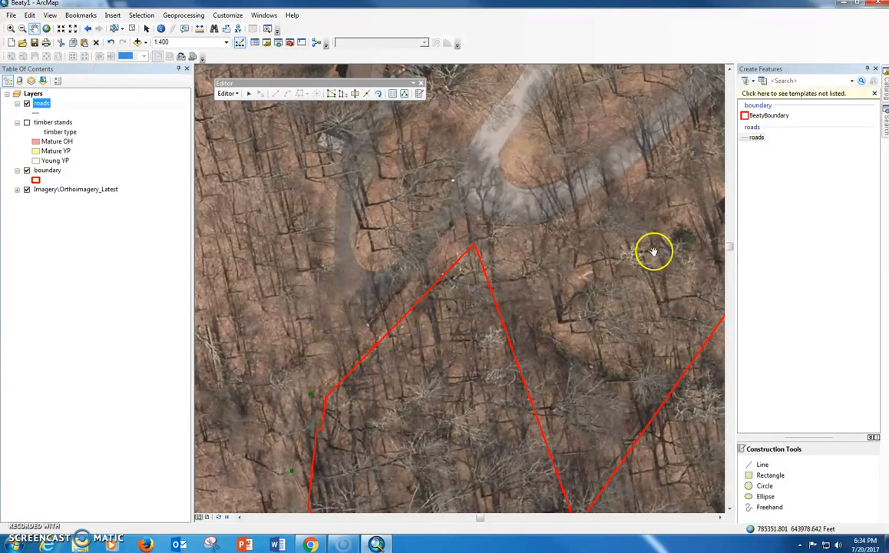
left_click(750, 142)
left_click(374, 346)
left_click(396, 289)
left_click(450, 219)
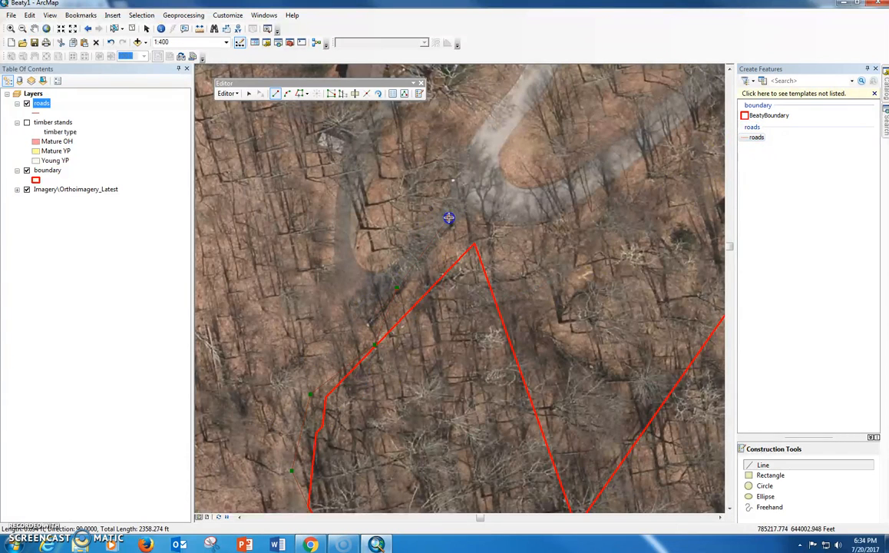
double_click(465, 197)
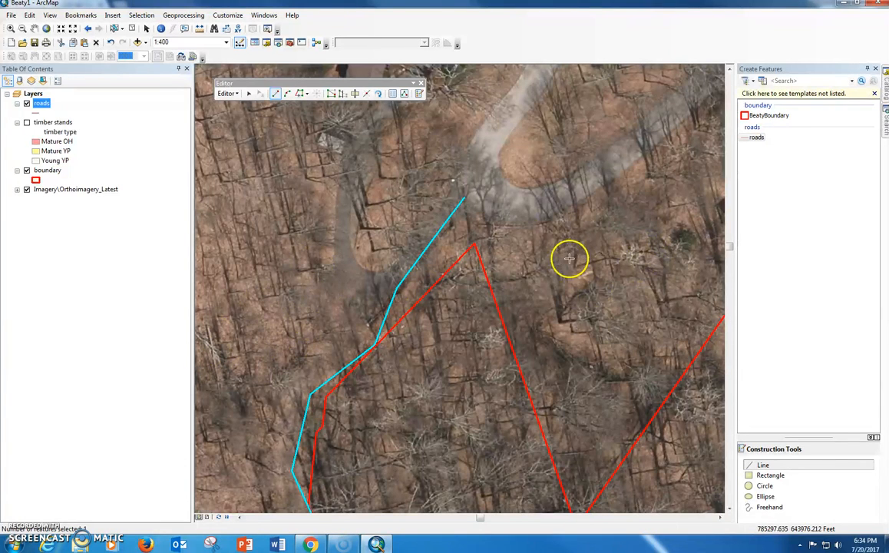
End the editing session and save the edits made to the roads layer.
left_click(227, 93)
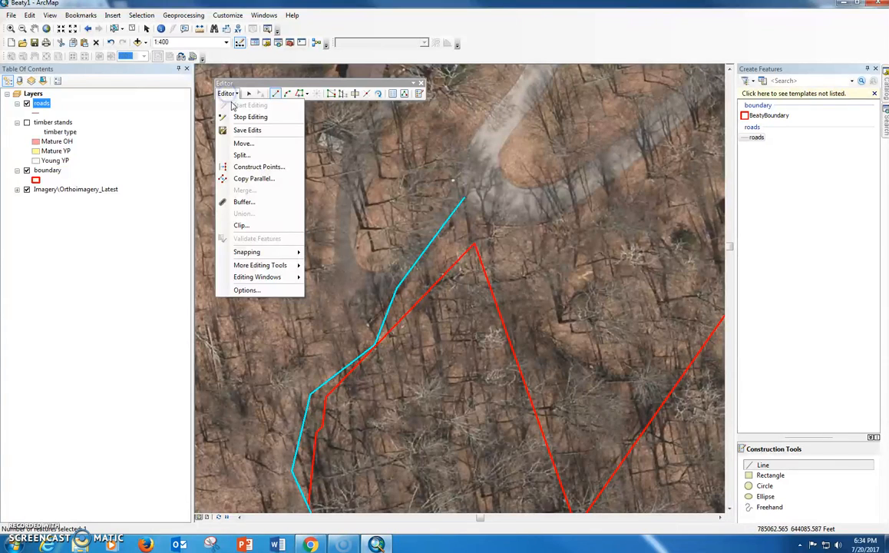
left_click(246, 116)
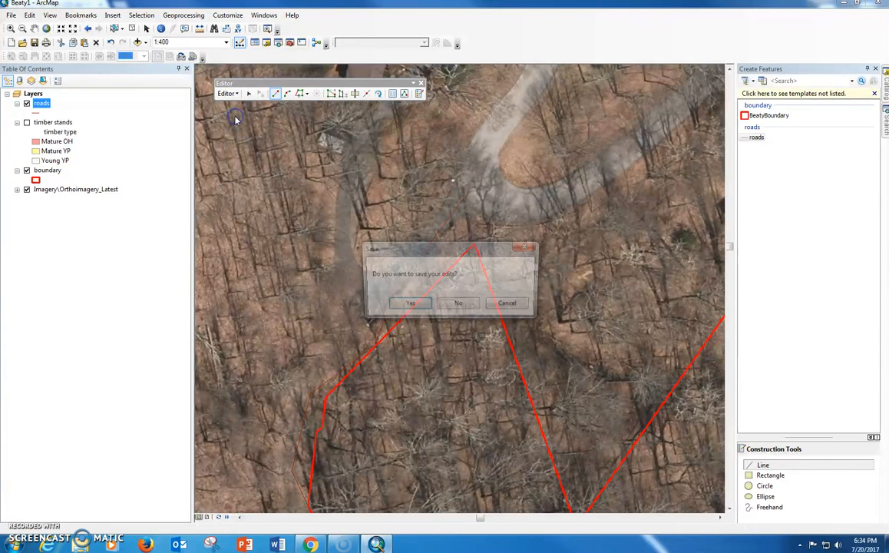
left_click(398, 306)
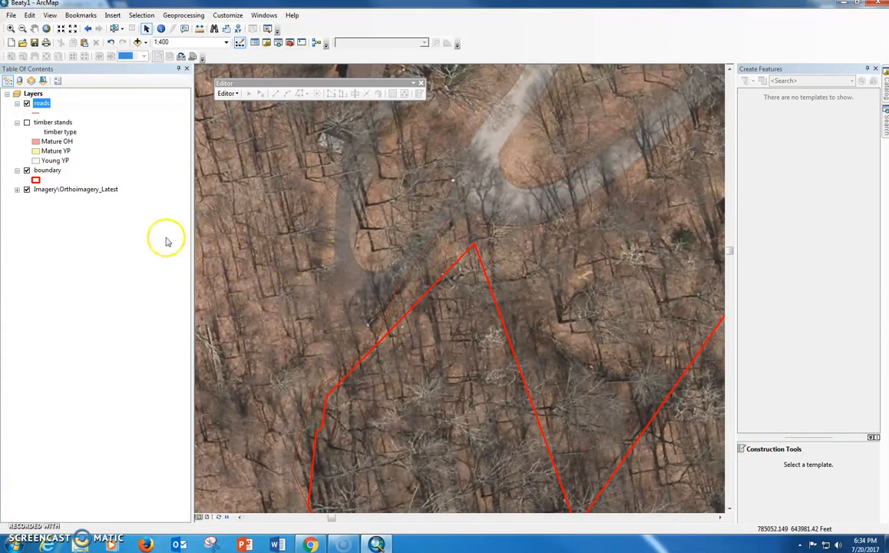
Symbolize the roads layer with the New Road, Under Construction line style in yellow.
left_click(35, 113)
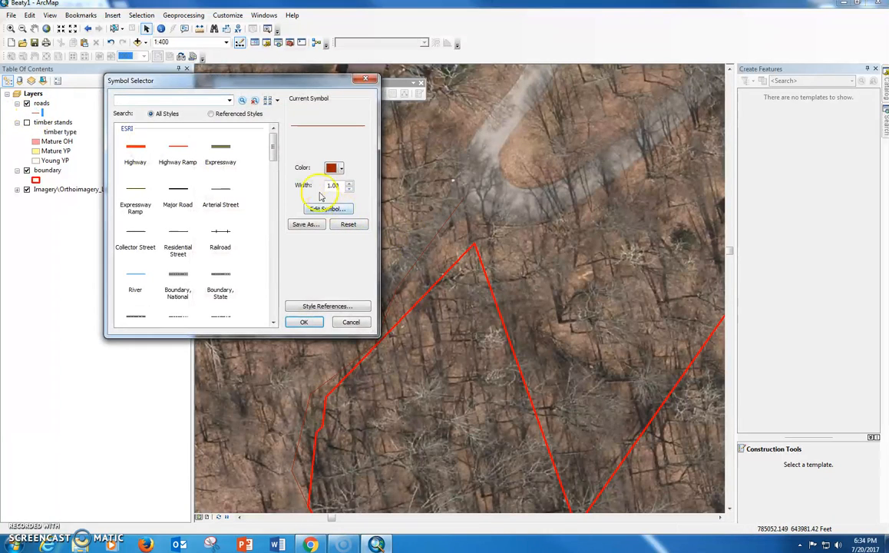
left_click_drag(272, 138, 296, 189)
left_click(222, 170)
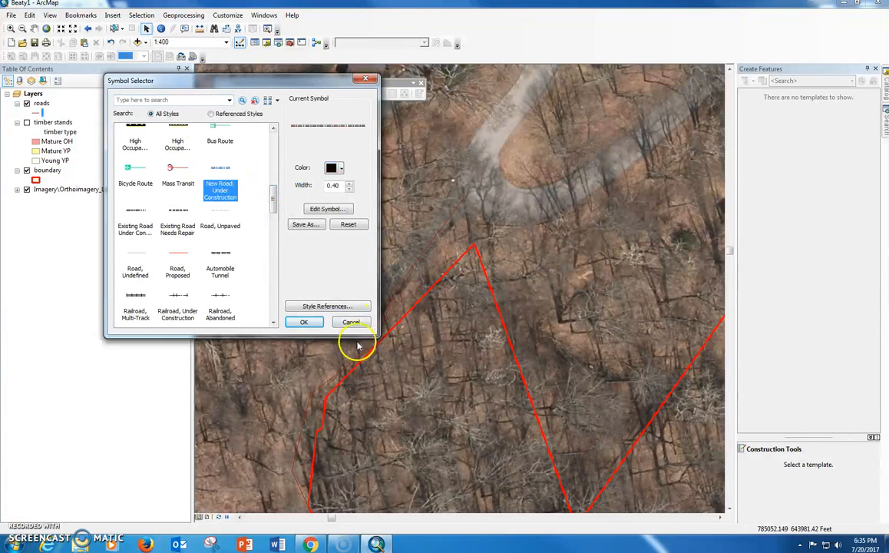
left_click(342, 170)
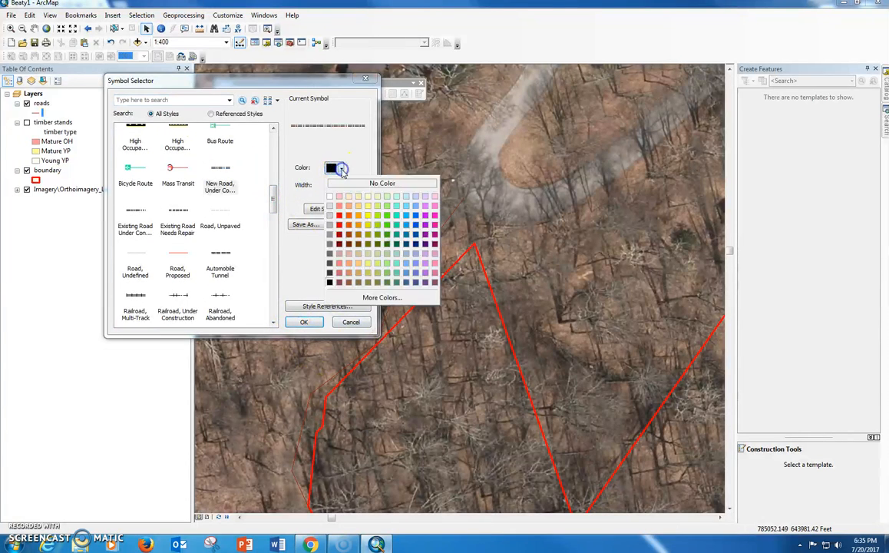
left_click(367, 216)
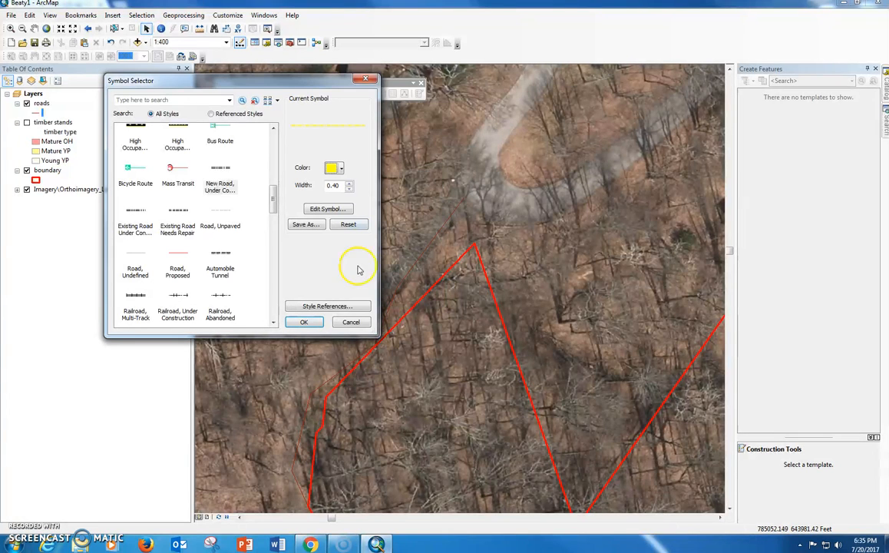
left_click(302, 322)
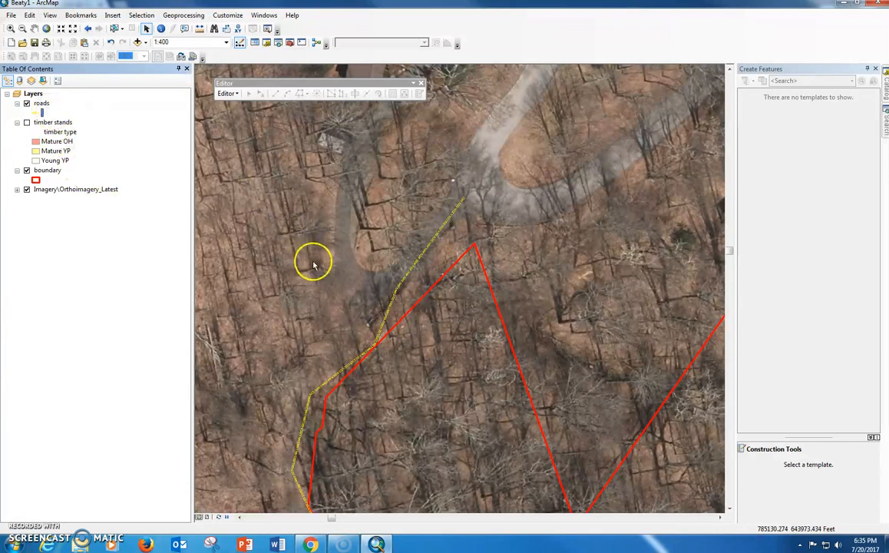
Zoom the map to the full extent of the boundary layer and save the map document.
right_click(51, 175)
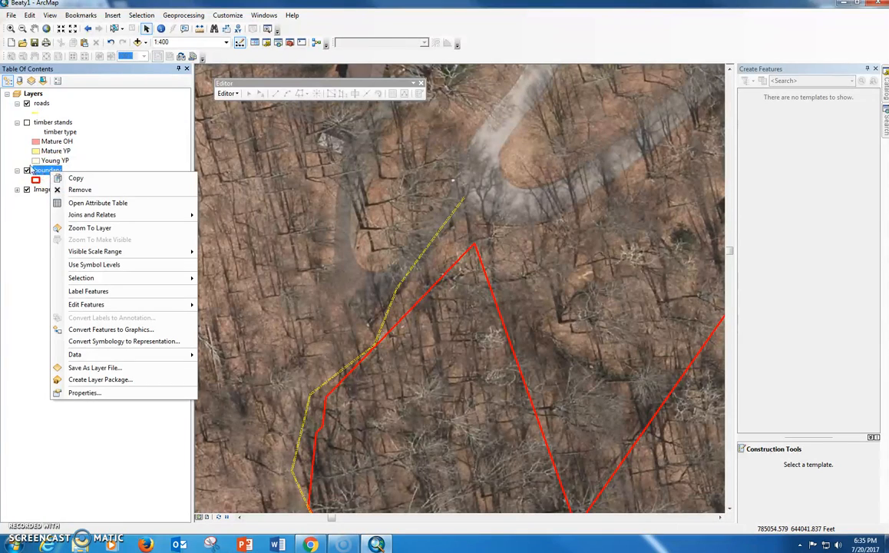
left_click(86, 228)
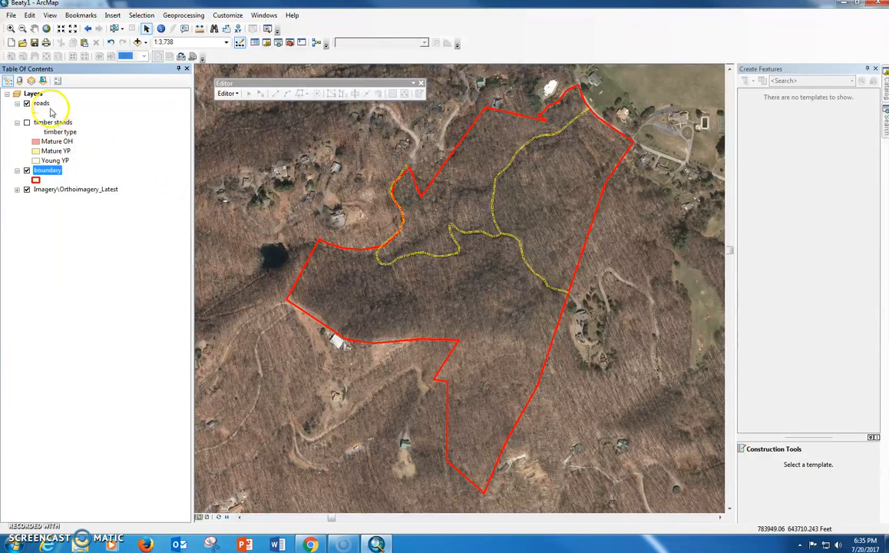
left_click(11, 15)
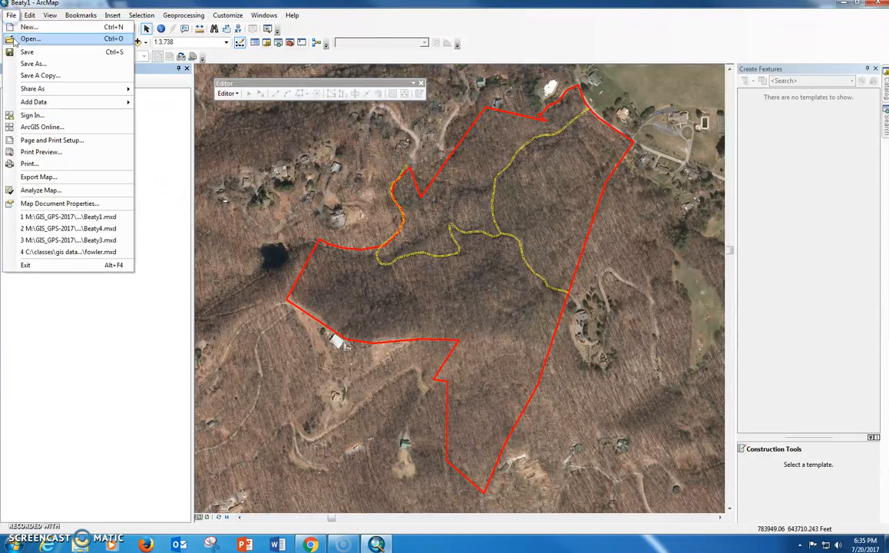
left_click(23, 49)
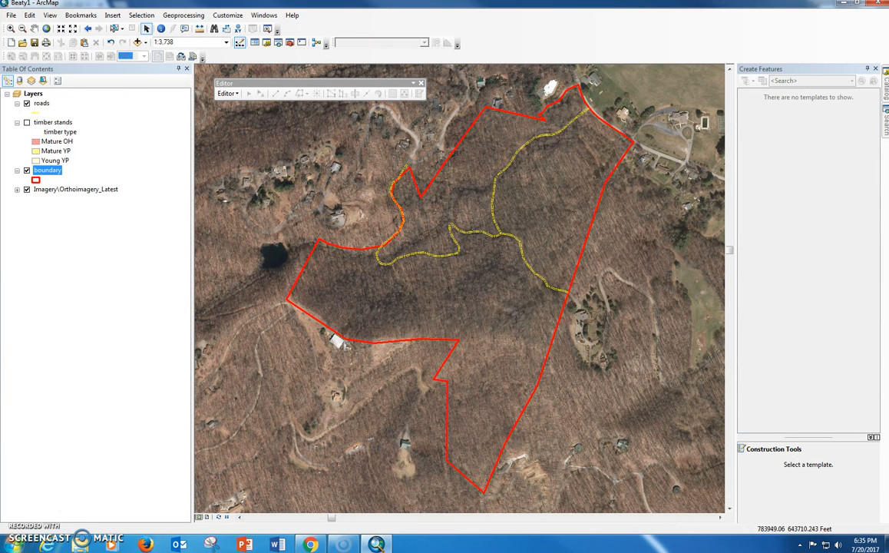